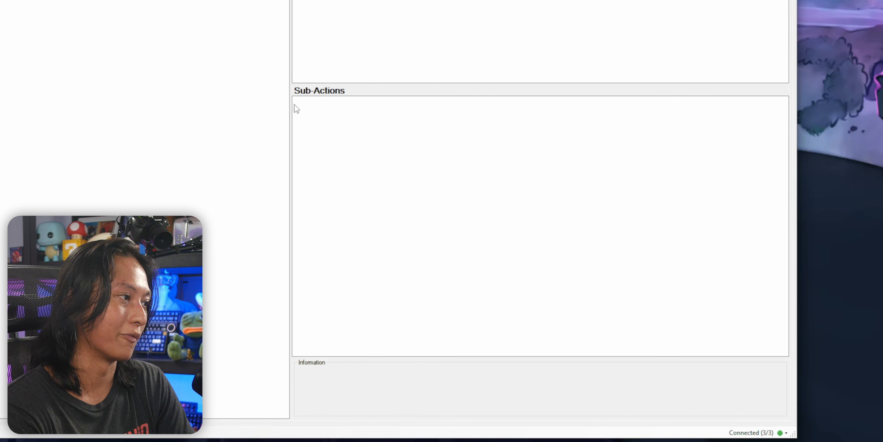
pyautogui.rightClick(299, 104)
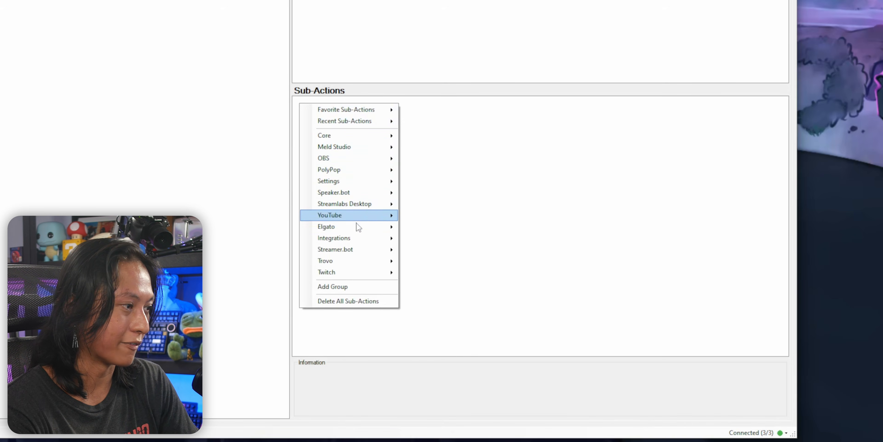
pyautogui.moveTo(390, 273)
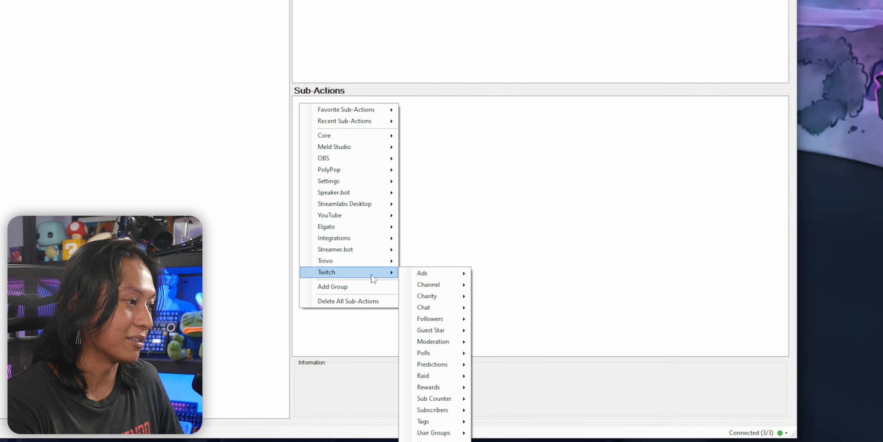
pyautogui.moveTo(430, 306)
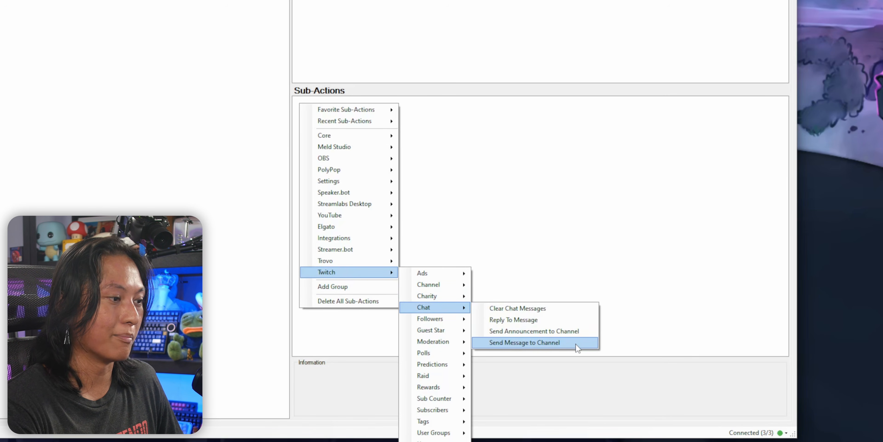
pyautogui.click(574, 344)
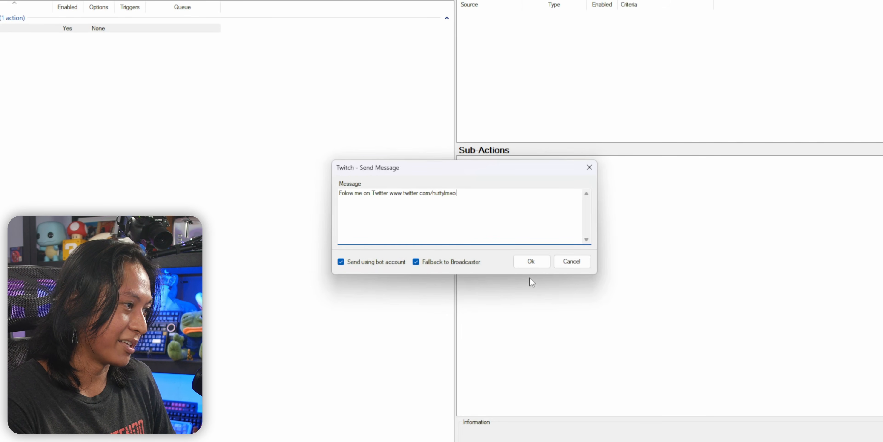
pyautogui.click(543, 271)
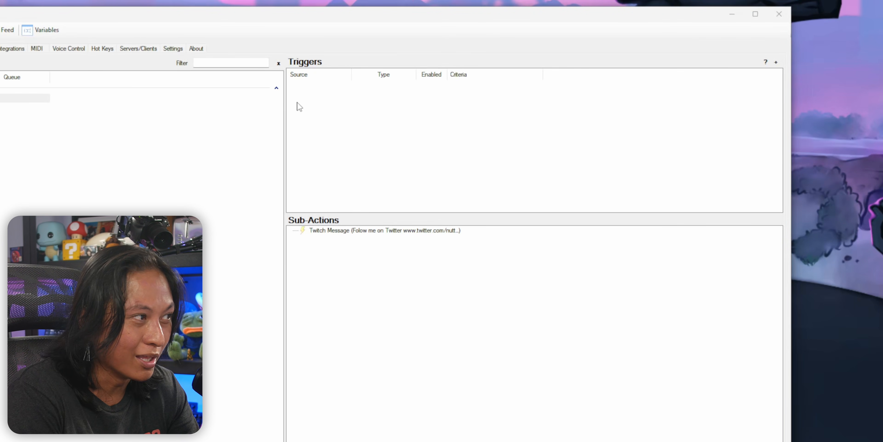
# - Add a Command Triggered trigger to the action, using a newly created !twitter chat command
pyautogui.rightClick(298, 96)
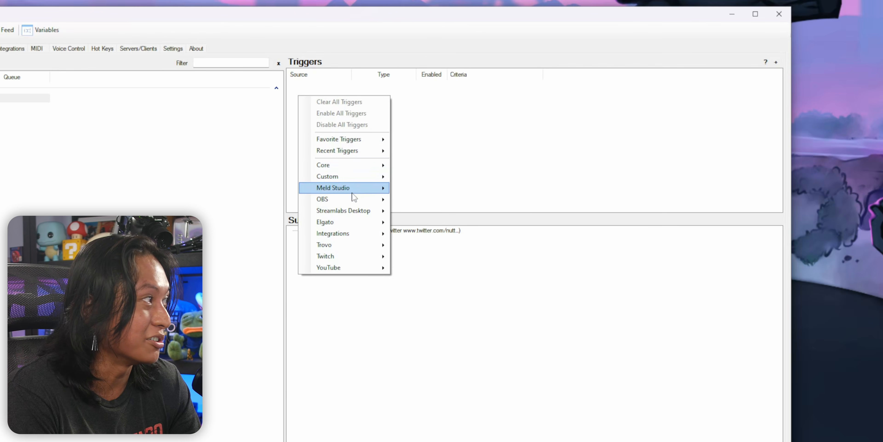
pyautogui.moveTo(344, 192)
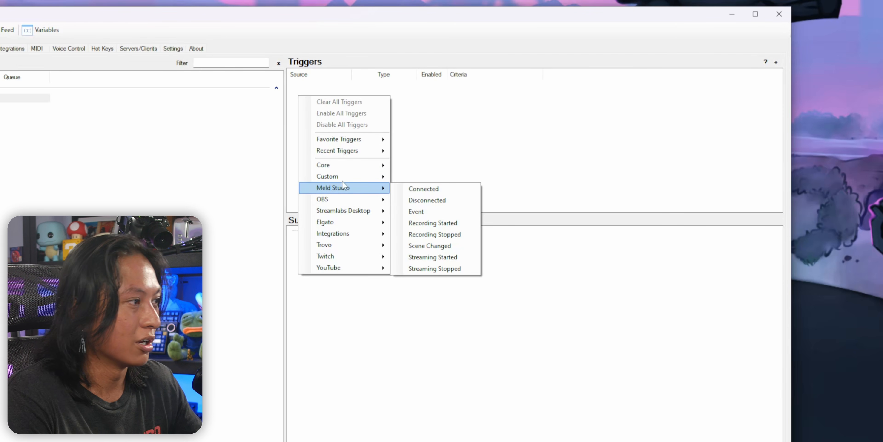
pyautogui.moveTo(336, 167)
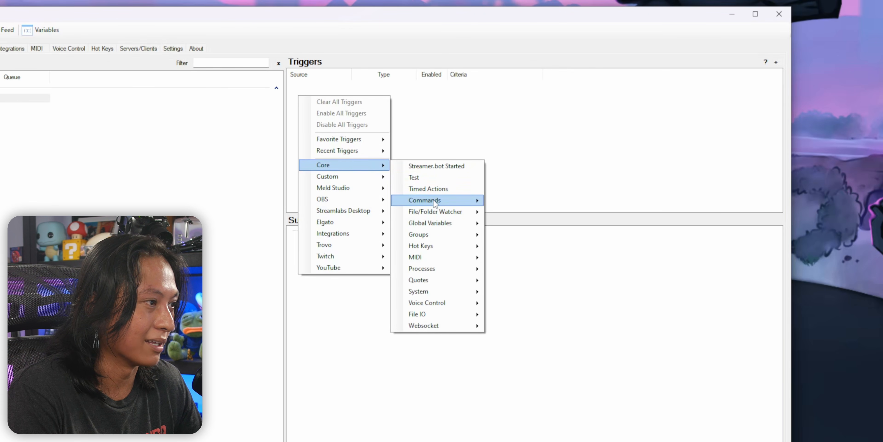
pyautogui.moveTo(438, 203)
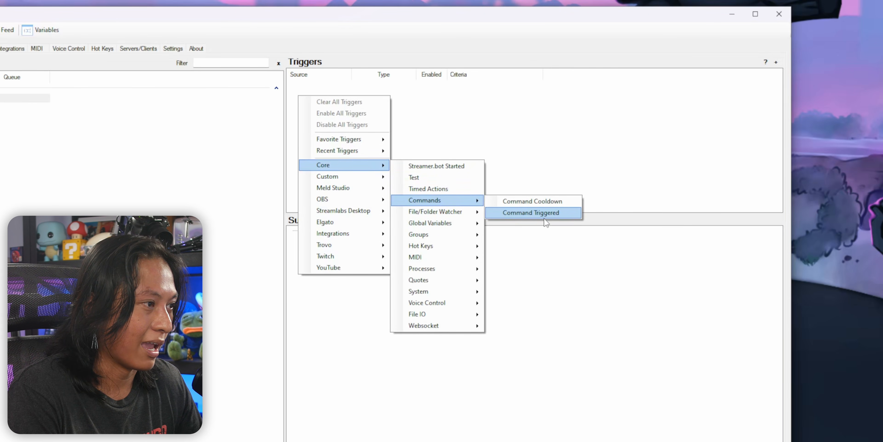
pyautogui.click(575, 217)
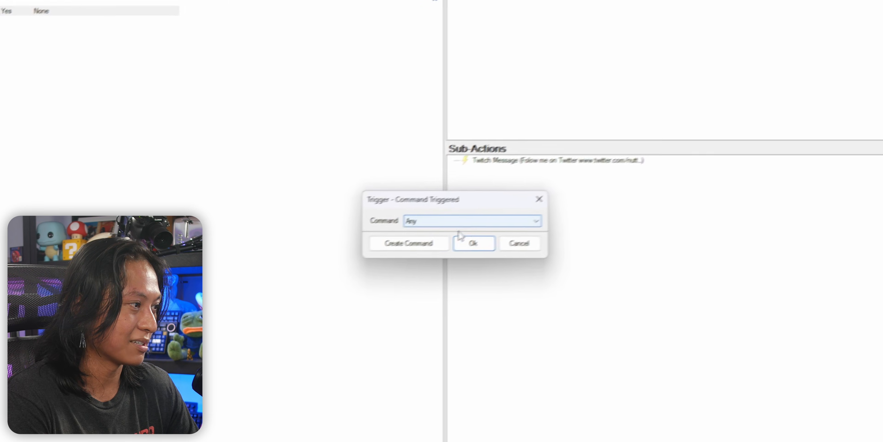
pyautogui.click(455, 241)
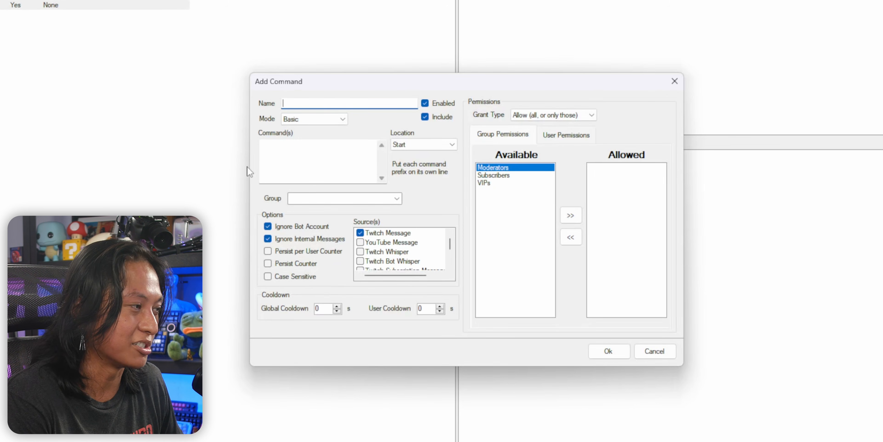
pyautogui.click(293, 146)
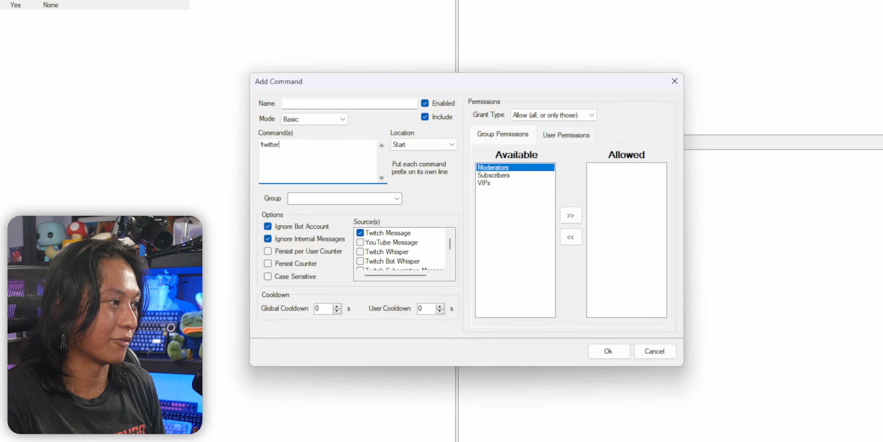
pyautogui.click(606, 352)
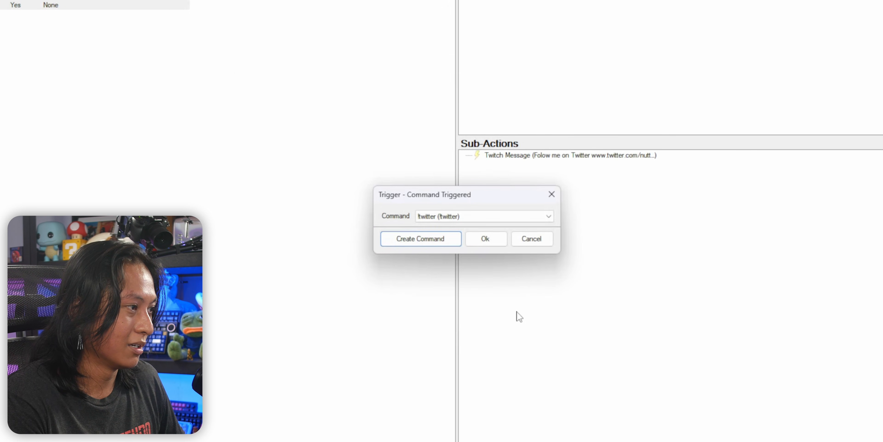
pyautogui.click(493, 240)
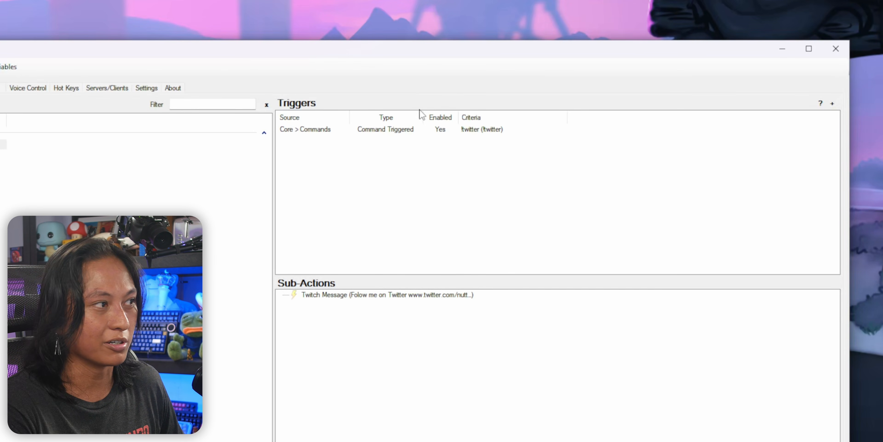
pyautogui.click(449, 132)
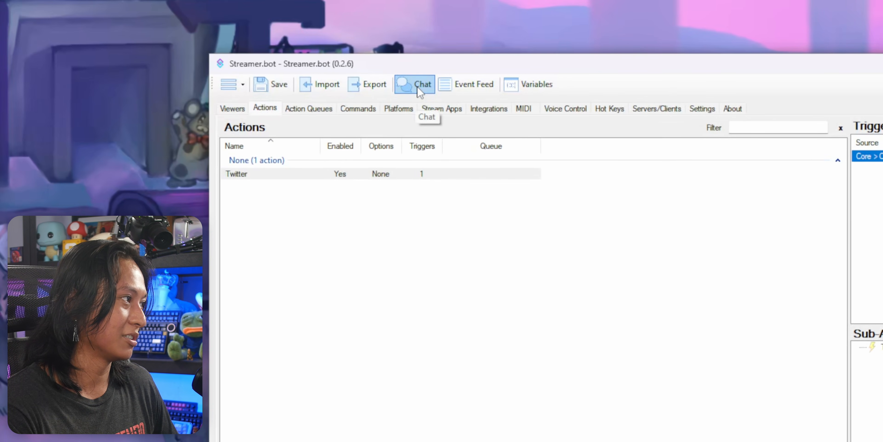
# - Open the Chat window, move it over the main window and enlarge it to nearly full screen height
pyautogui.click(418, 86)
pyautogui.moveTo(428, 71); pyautogui.dragTo(877, 28)
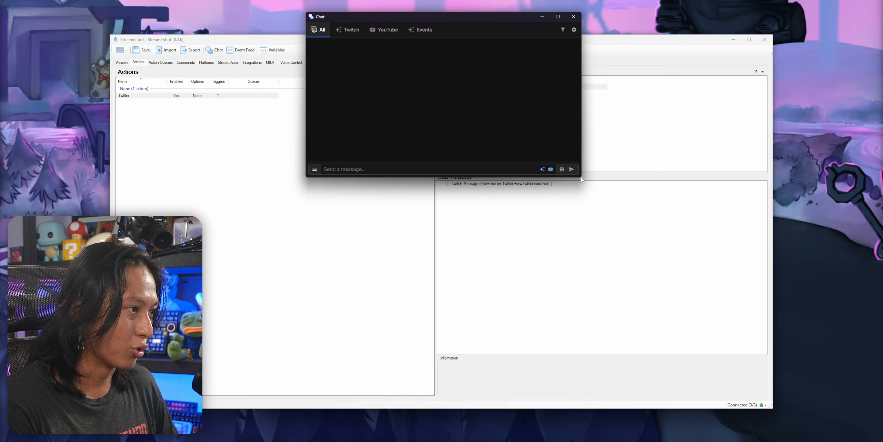
pyautogui.moveTo(581, 176); pyautogui.dragTo(579, 412)
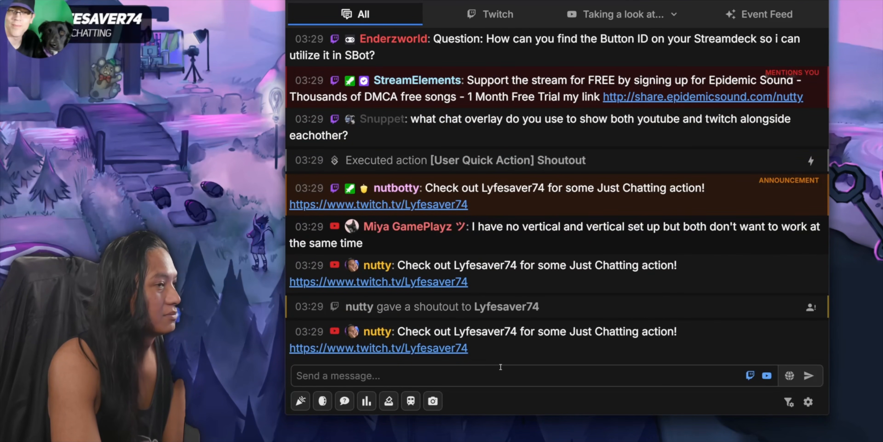
pyautogui.click(809, 402)
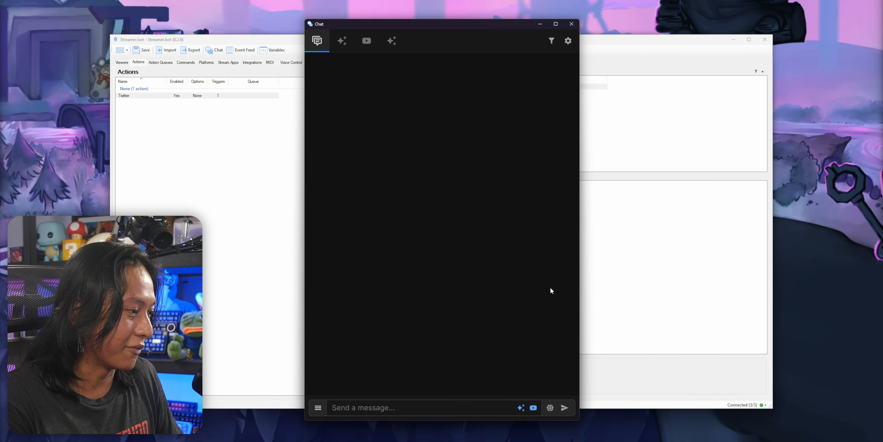
# - Test the command by sending !twitter in the chat, and return to the main actions window
pyautogui.click(376, 405)
pyautogui.write('!twit')
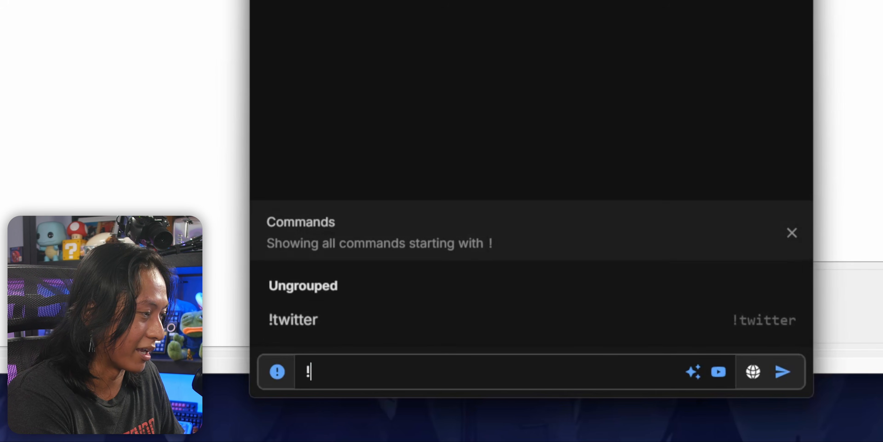
pyautogui.write('ter')
pyautogui.press('Return')
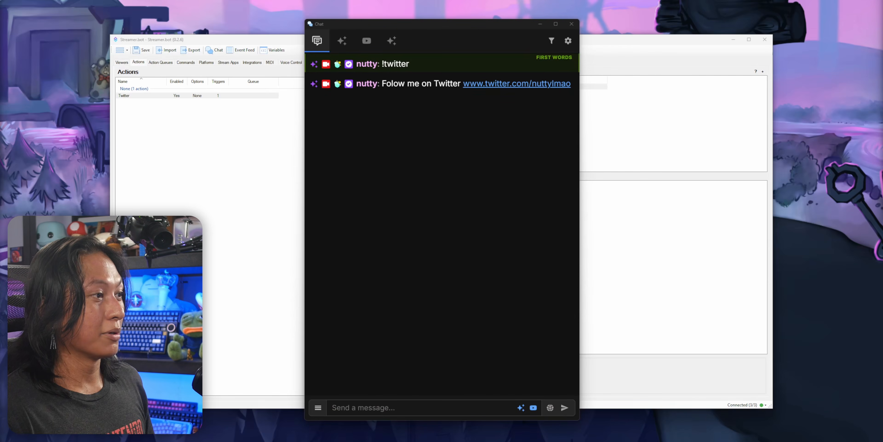
pyautogui.click(655, 229)
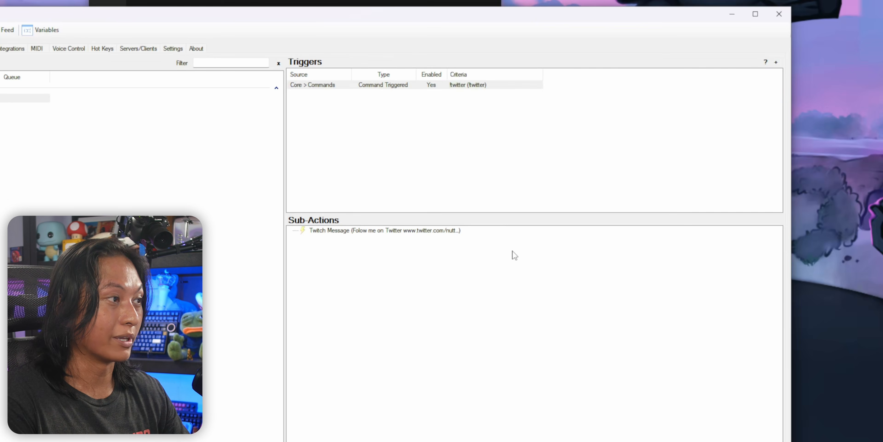
pyautogui.rightClick(297, 102)
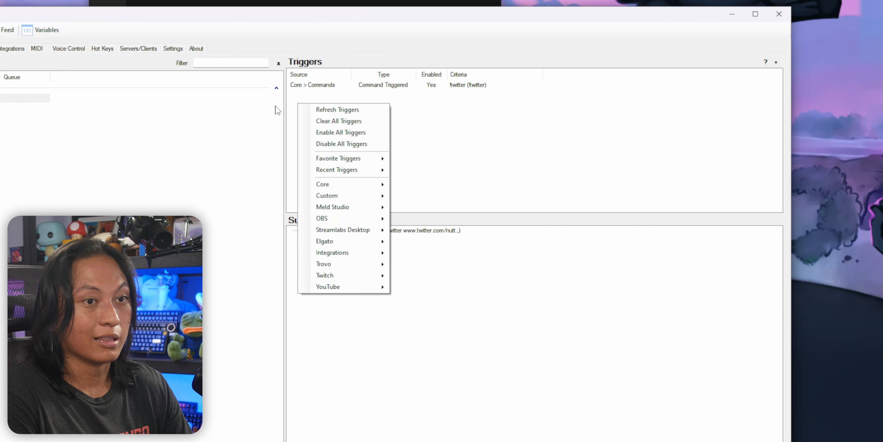
pyautogui.click(436, 238)
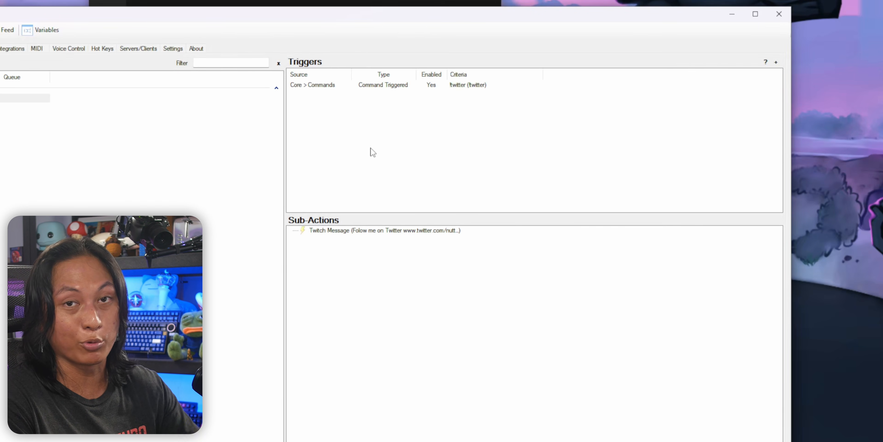
# - Add a HotKey Press trigger to the Twitter action, using a newly created Ctrl+Shift+5 global hotkey
pyautogui.rightClick(298, 103)
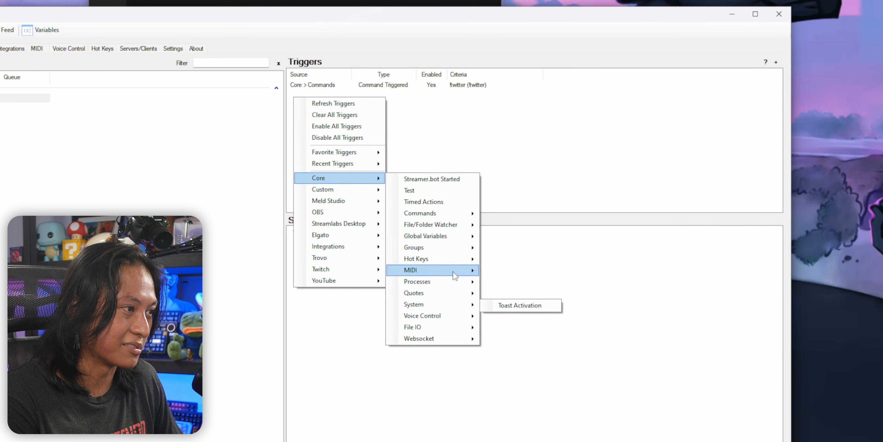
pyautogui.moveTo(457, 262)
pyautogui.click(516, 260)
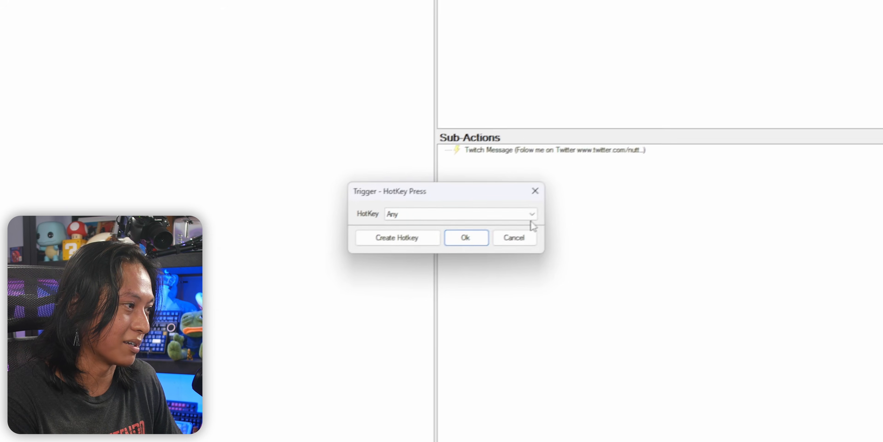
pyautogui.click(434, 238)
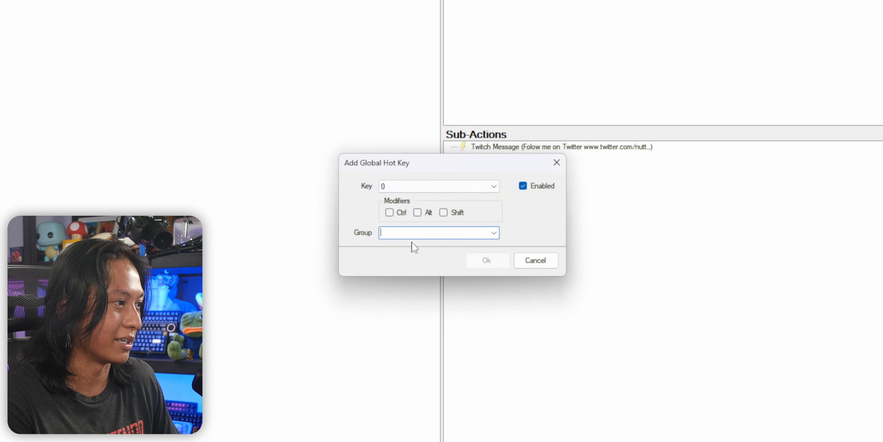
pyautogui.click(390, 212)
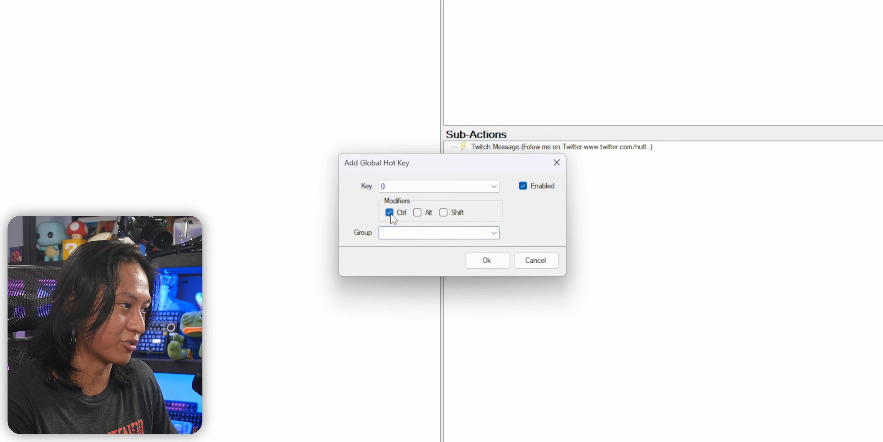
pyautogui.click(452, 214)
pyautogui.click(445, 186)
pyautogui.click(451, 241)
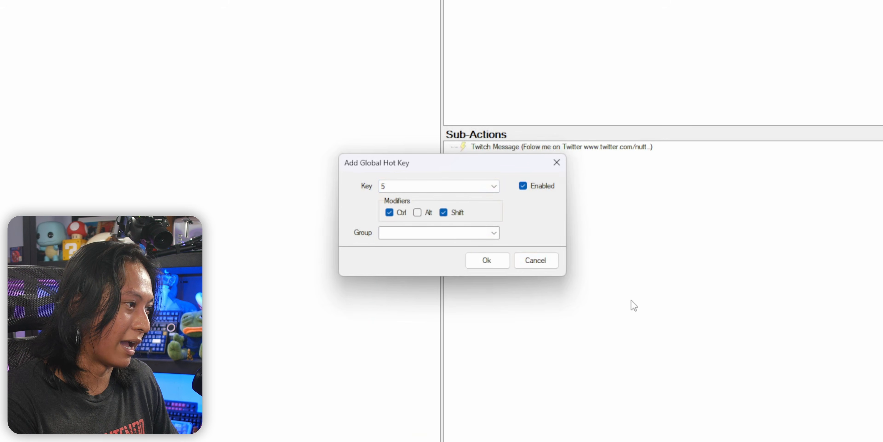
pyautogui.click(480, 259)
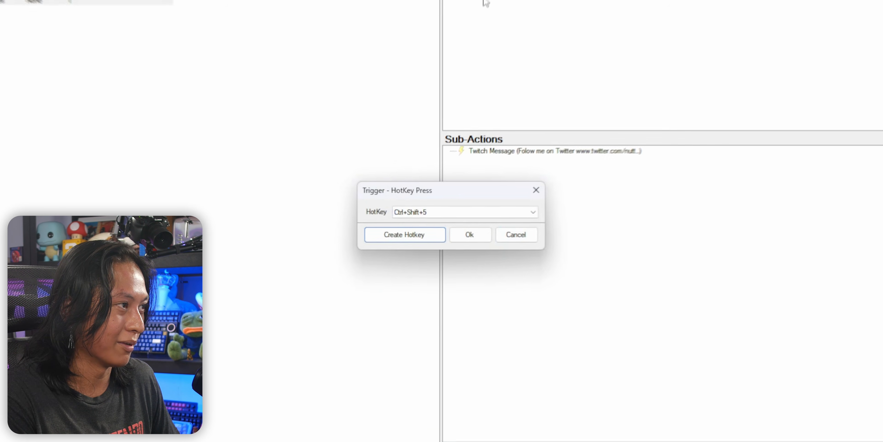
pyautogui.click(469, 234)
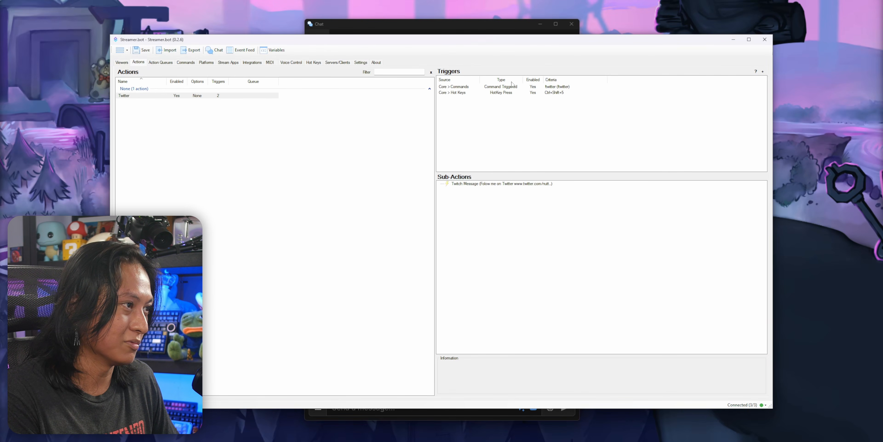
# - Bring the Chat window forward and test the Twitter action's new Ctrl+Shift+5 hotkey
pyautogui.click(476, 26)
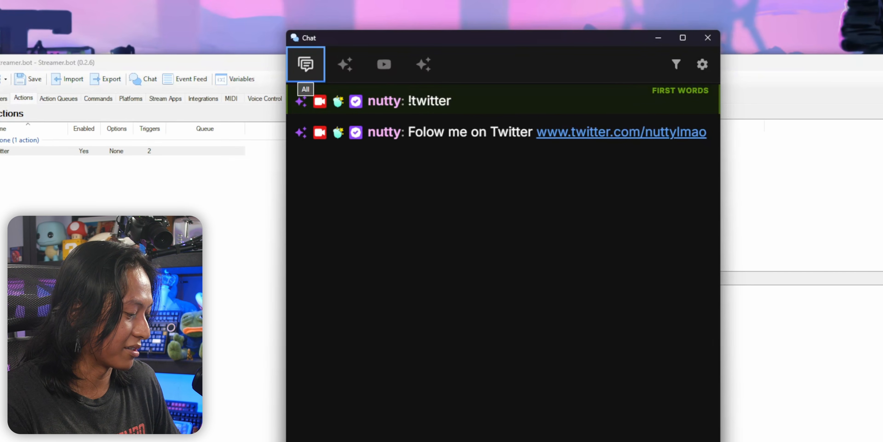
pyautogui.hotkey('ctrl', 'shift', '5')
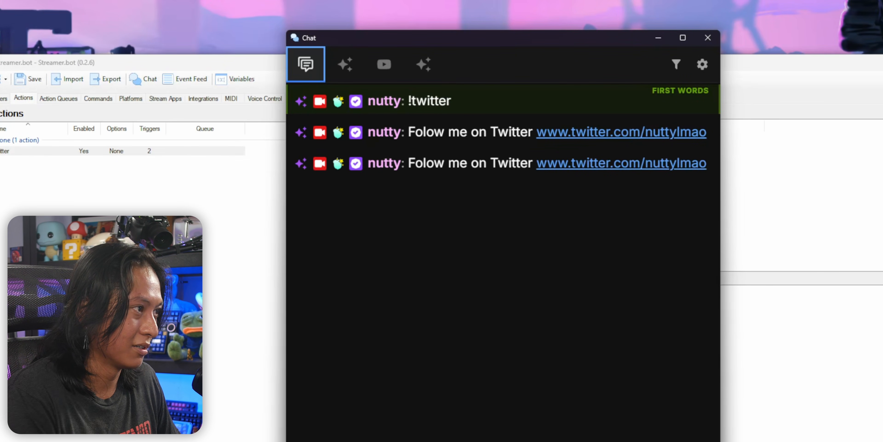
pyautogui.hotkey('ctrl', 'shift', '5')
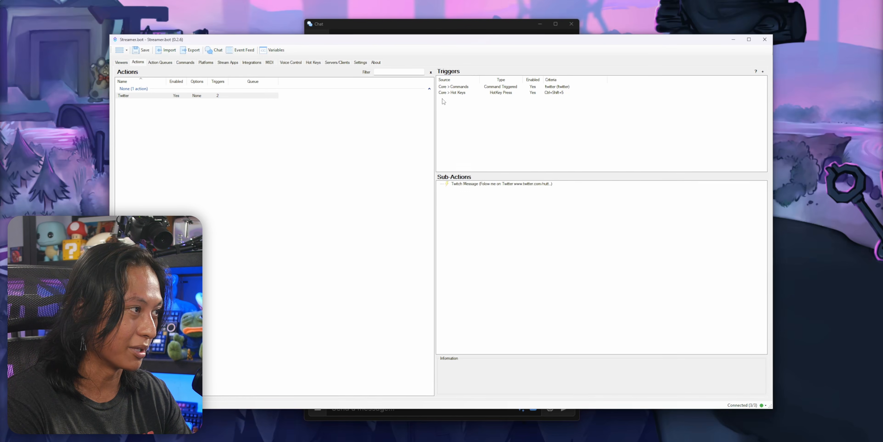
# - Add a Timed Actions trigger to the Twitter action, using a newly created repeating timer with a 5-second interval
pyautogui.rightClick(443, 100)
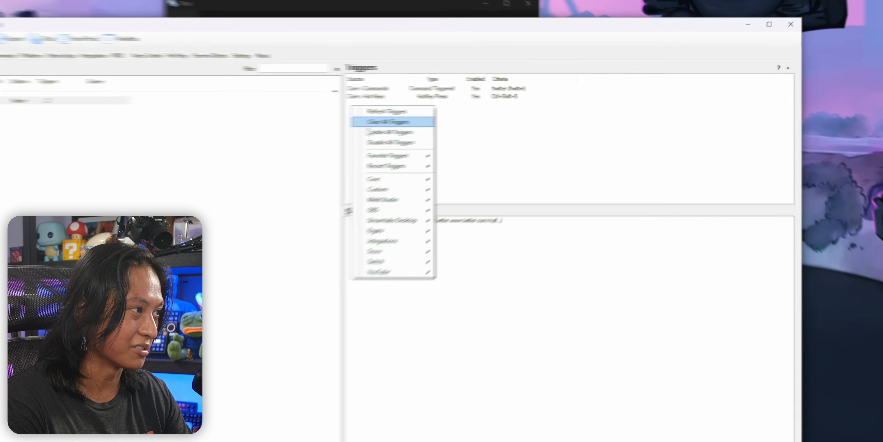
pyautogui.moveTo(394, 179)
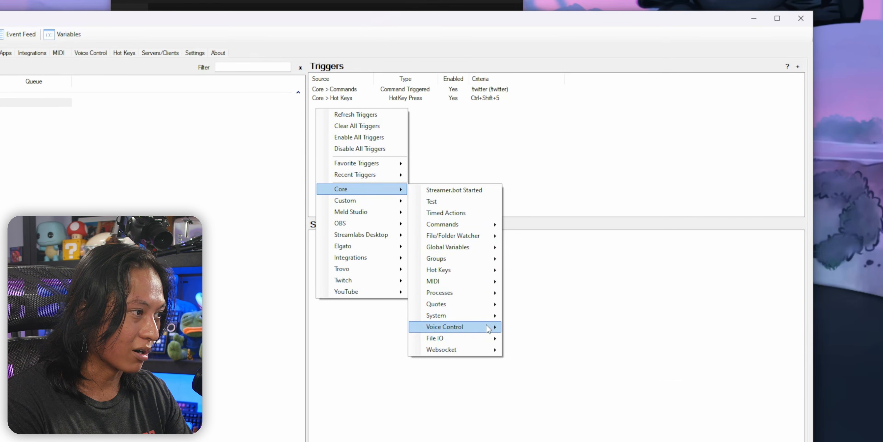
pyautogui.click(477, 212)
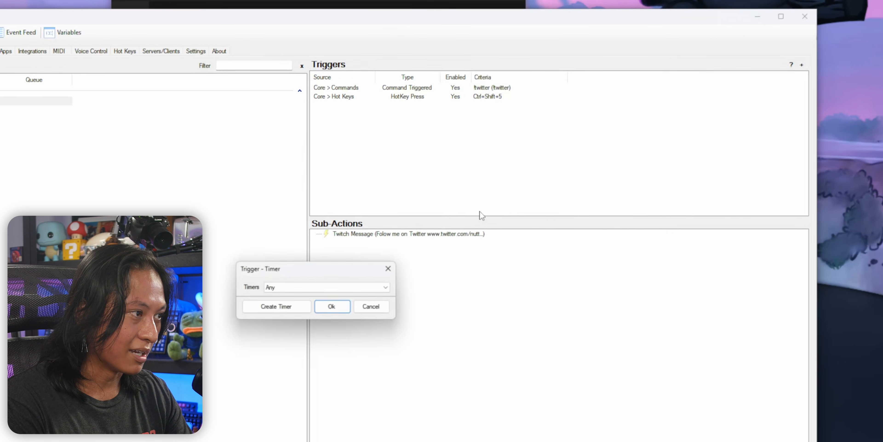
pyautogui.click(425, 249)
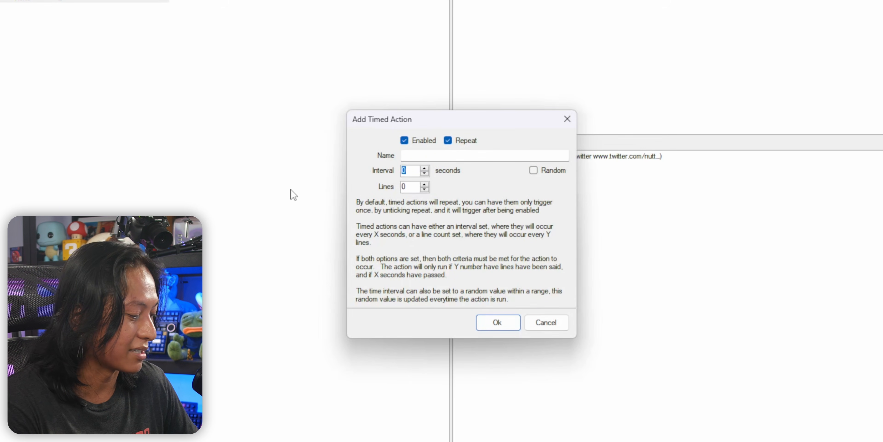
pyautogui.write('5')
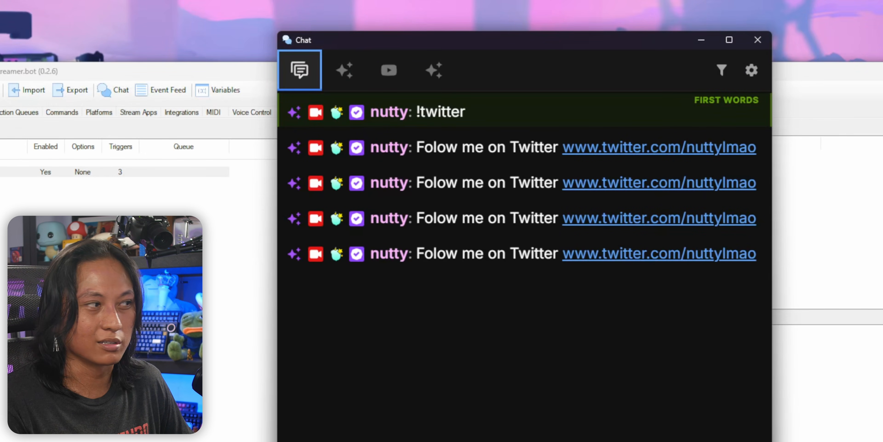
# - Delete the Timed Actions trigger from the Twitter action and close the Chat window
pyautogui.click(826, 243)
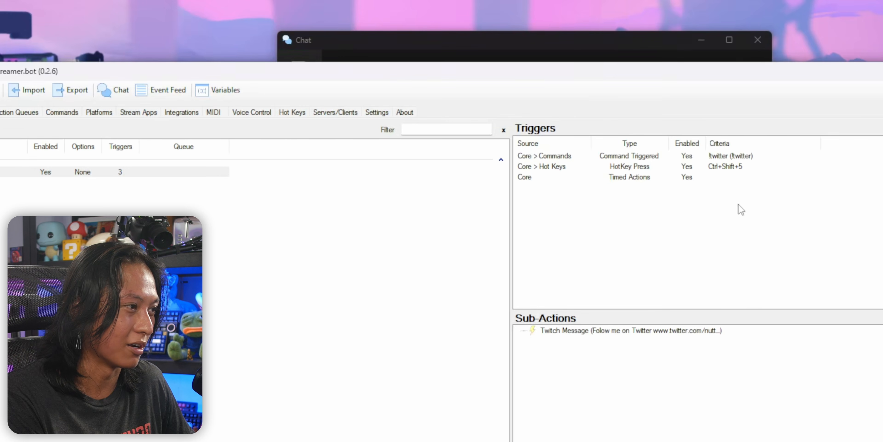
pyautogui.rightClick(622, 180)
pyautogui.click(672, 248)
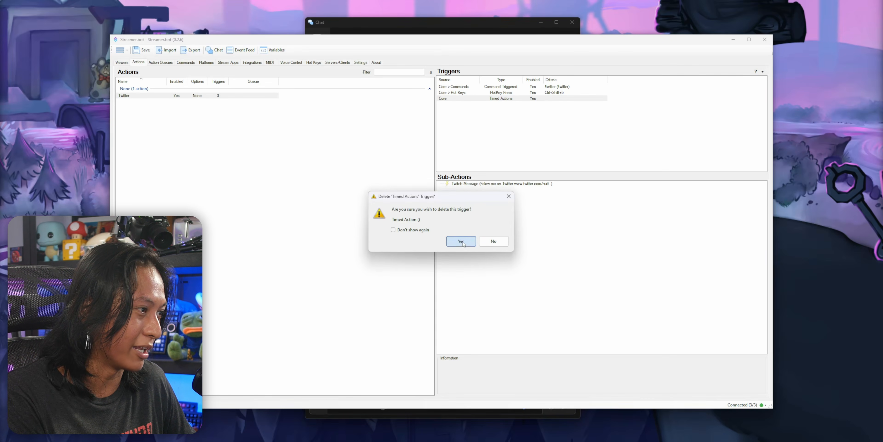
pyautogui.click(557, 433)
pyautogui.click(447, 26)
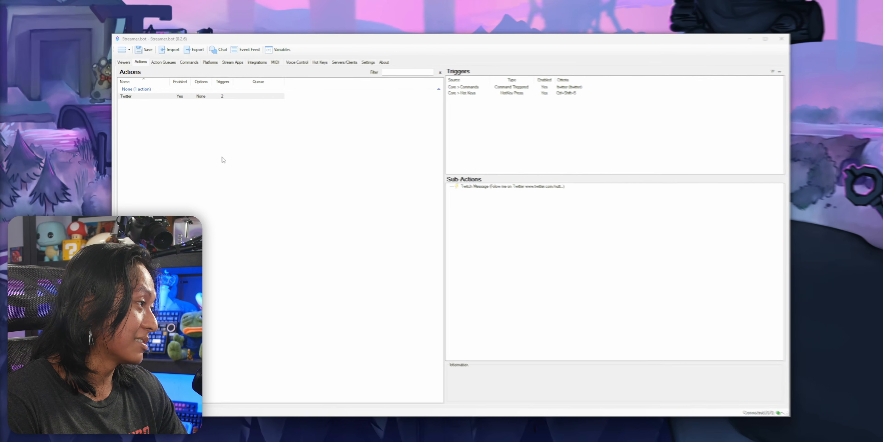
# - Add a new action named Clap to the actions list, reopening its settings to correct the name
pyautogui.rightClick(323, 119)
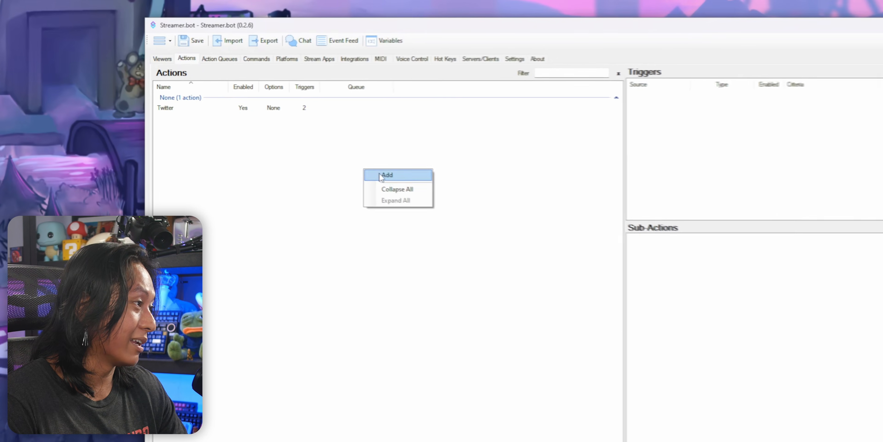
pyautogui.click(382, 175)
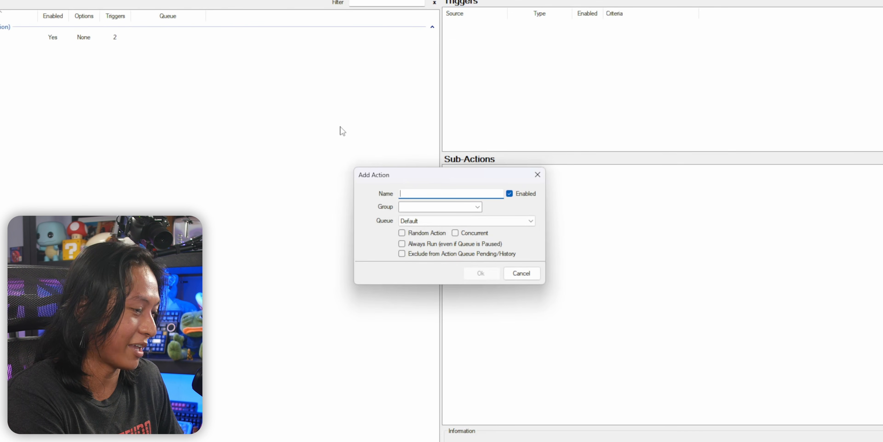
pyautogui.write('Clap')
pyautogui.press('Return')
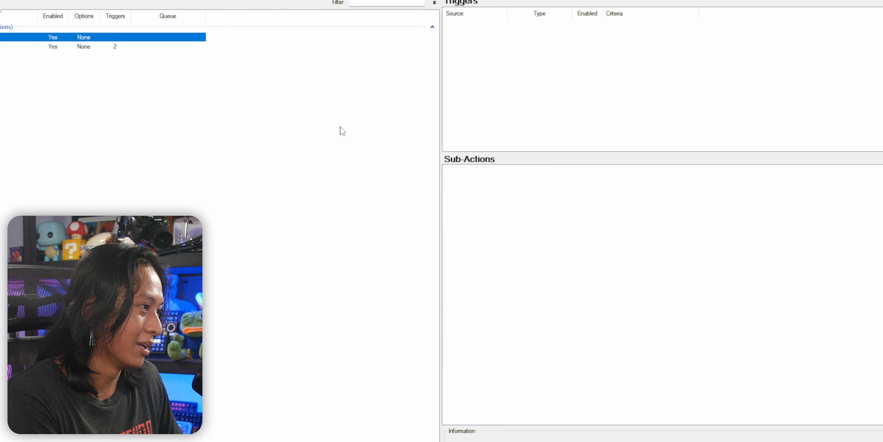
pyautogui.rightClick(146, 36)
pyautogui.click(197, 55)
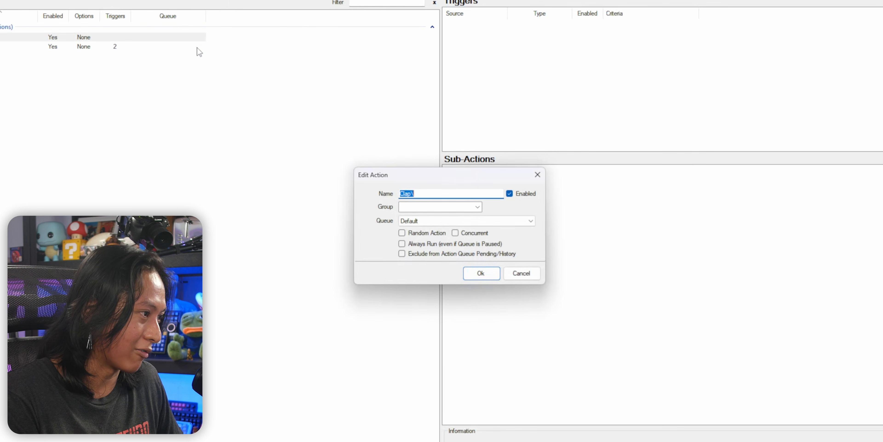
pyautogui.press('Escape')
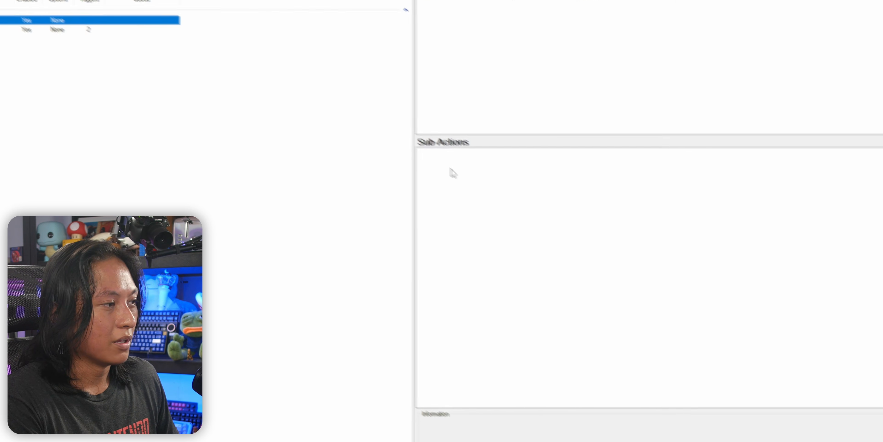
# - Add a Play Sound sub-action to the Clap action with D:\Downloads\applause-cheer-236786.mp3, testing the sound before accepting it
pyautogui.rightClick(455, 183)
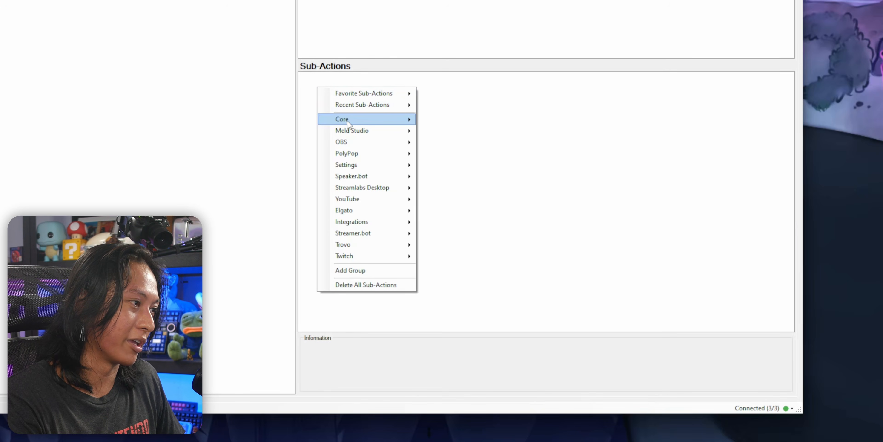
pyautogui.moveTo(354, 122)
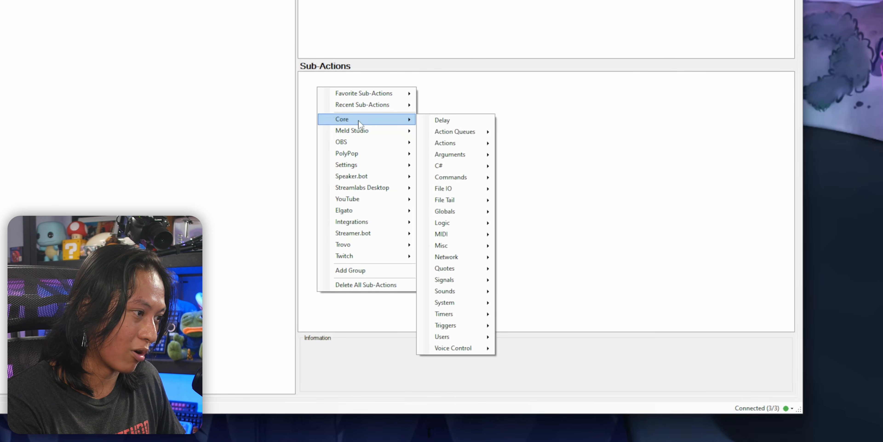
pyautogui.moveTo(457, 292)
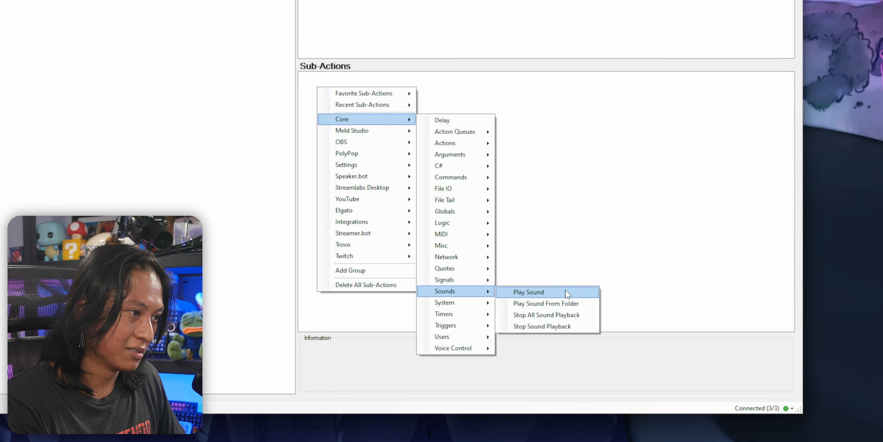
pyautogui.click(598, 292)
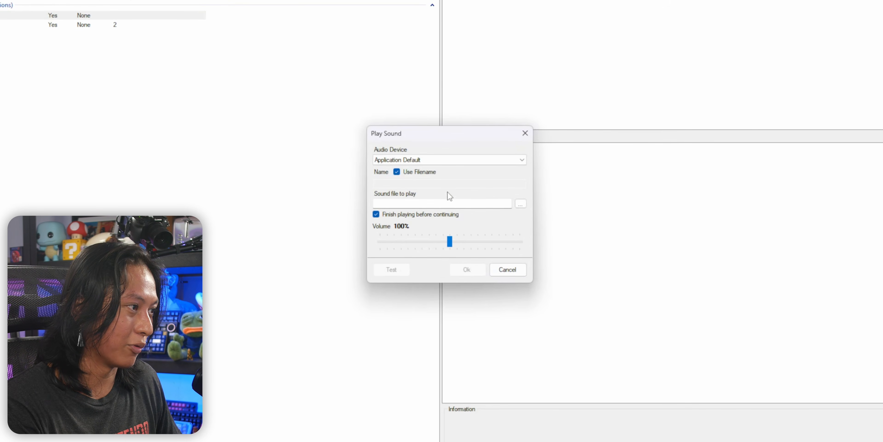
pyautogui.click(520, 204)
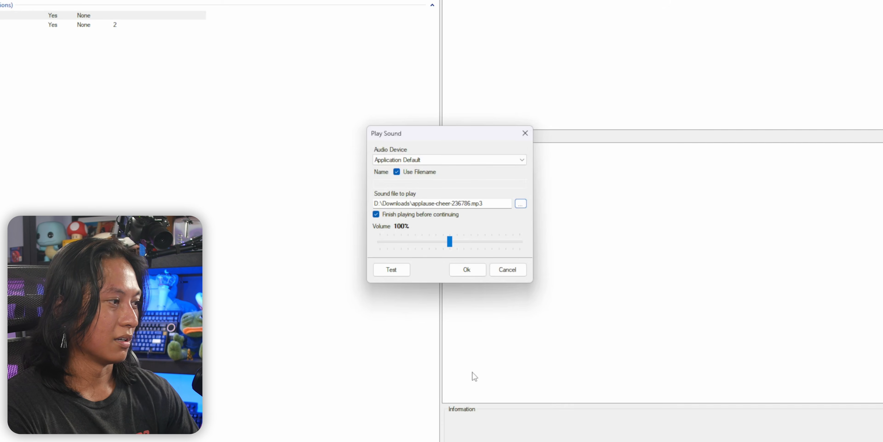
pyautogui.click(392, 271)
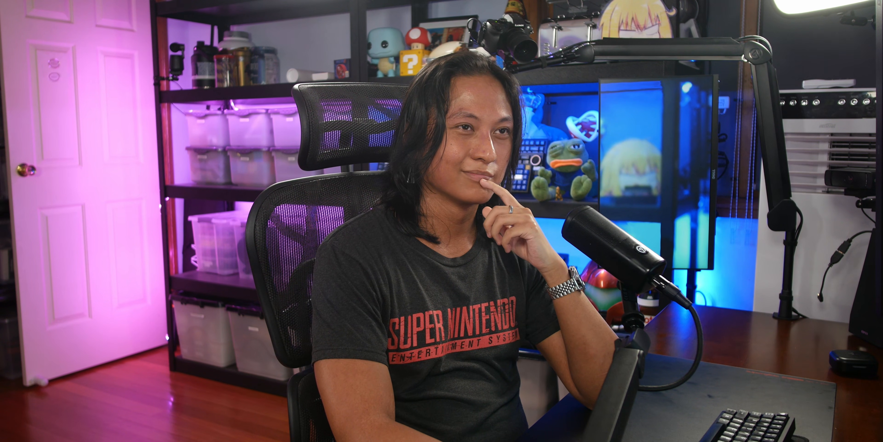
pyautogui.click(452, 263)
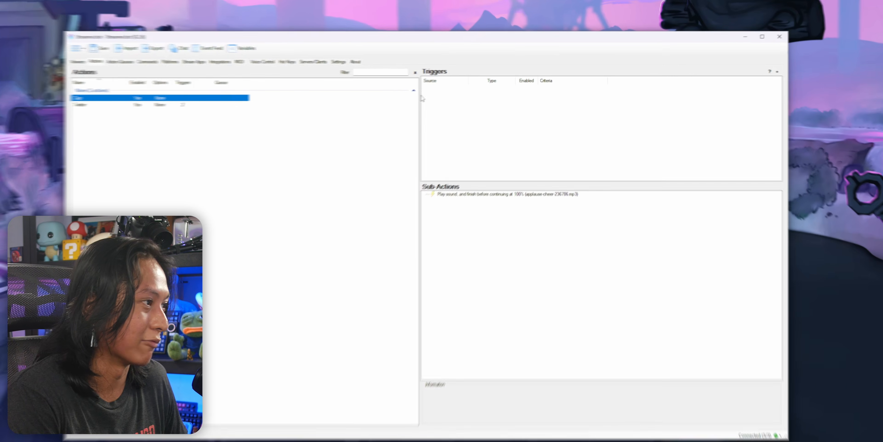
# - Add a Command Triggered trigger to the Clap action, using a newly created !clap command
pyautogui.rightClick(440, 87)
pyautogui.moveTo(411, 167)
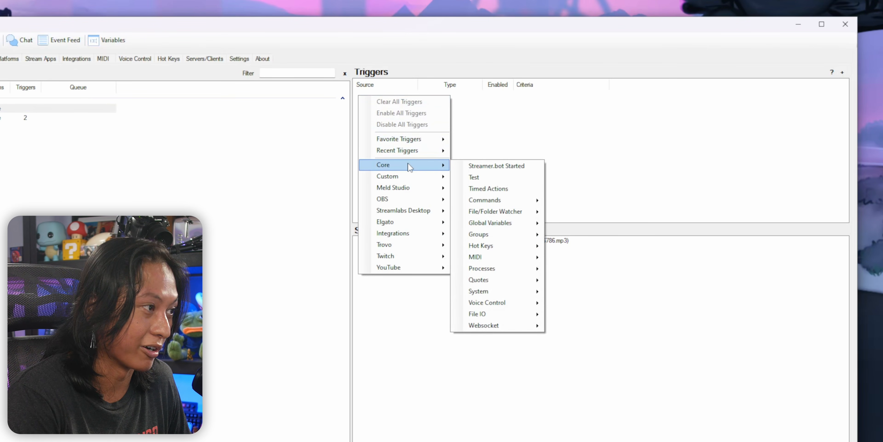
pyautogui.moveTo(502, 202)
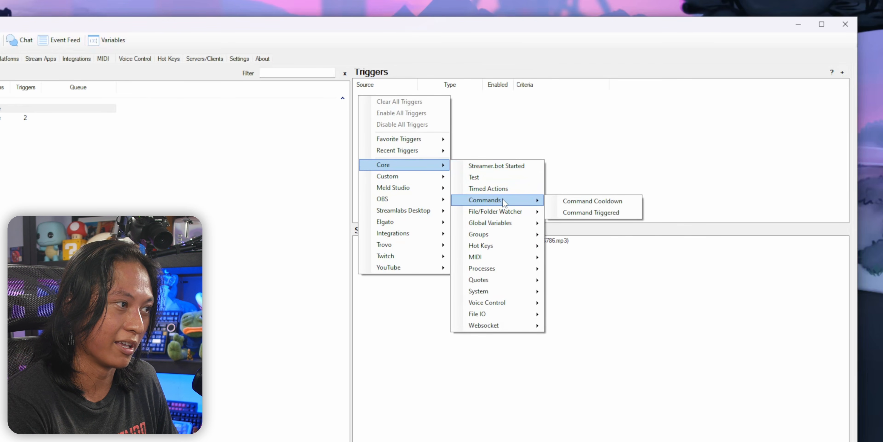
pyautogui.click(596, 212)
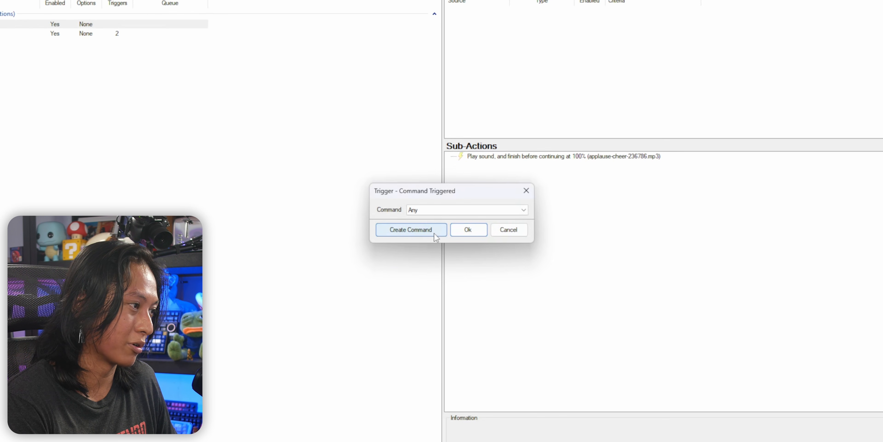
pyautogui.click(435, 234)
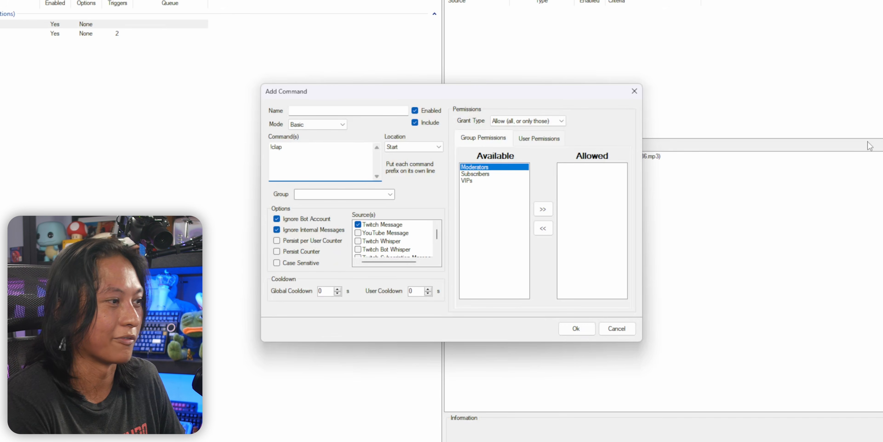
pyautogui.click(576, 329)
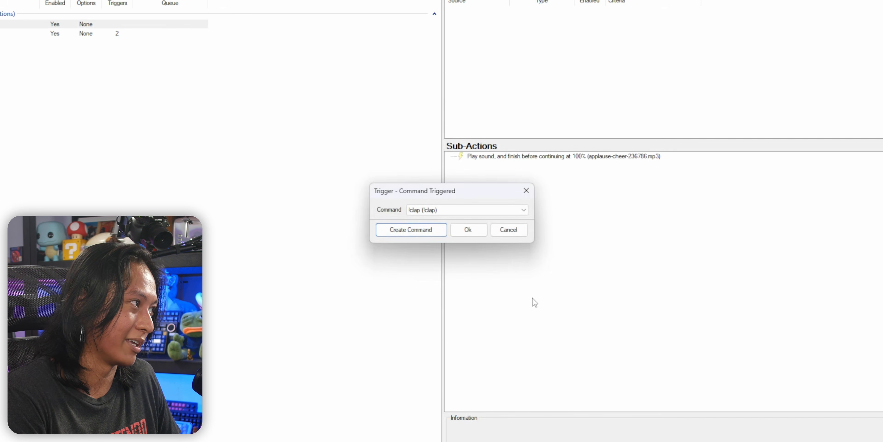
pyautogui.click(465, 234)
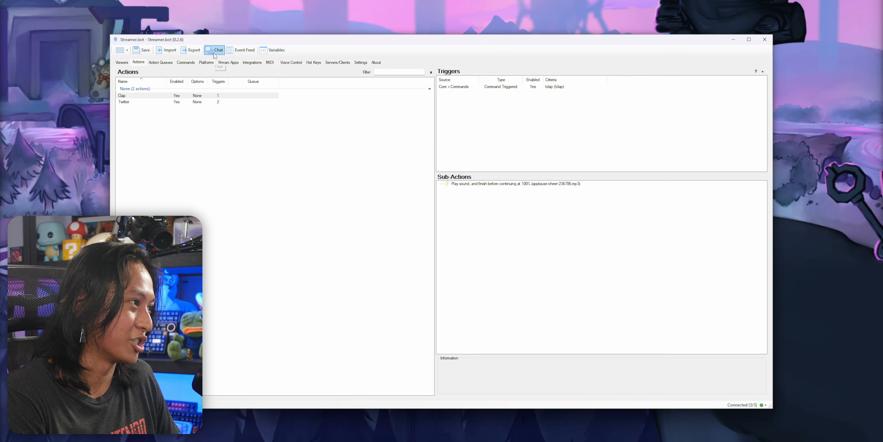
# - Open the Chat window, test the Clap action by sending !clap, and close the window
pyautogui.click(214, 50)
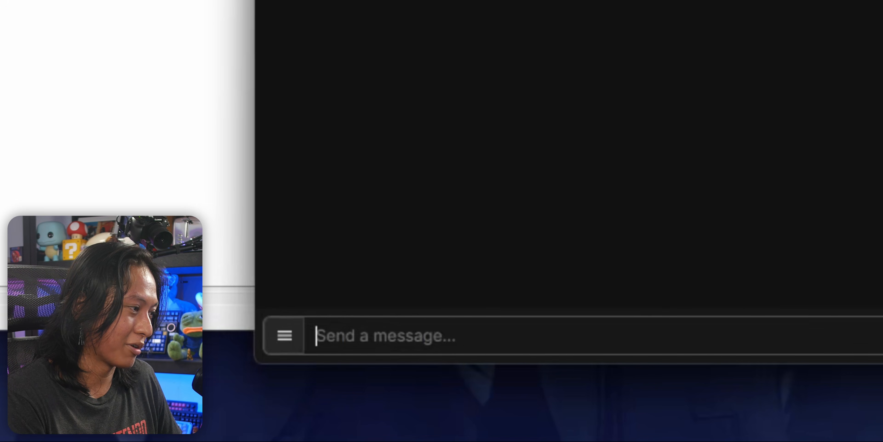
pyautogui.write('!clap')
pyautogui.press('Return')
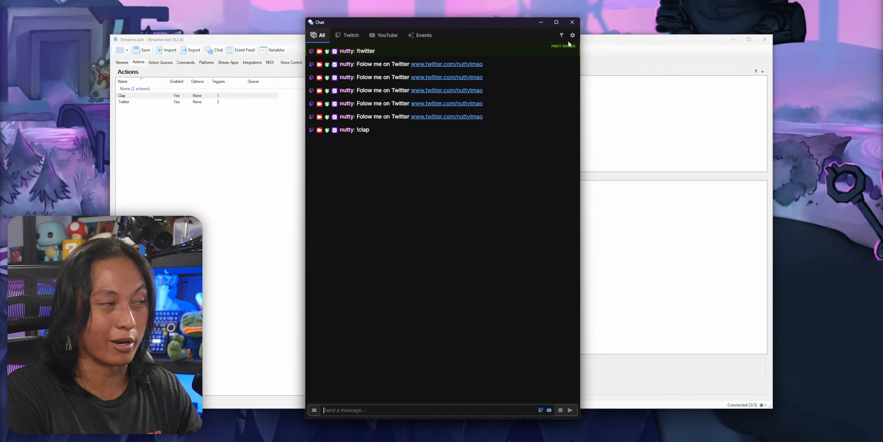
pyautogui.click(572, 23)
# - Delete the !clap Command Triggered trigger from the Clap action
pyautogui.rightClick(447, 105)
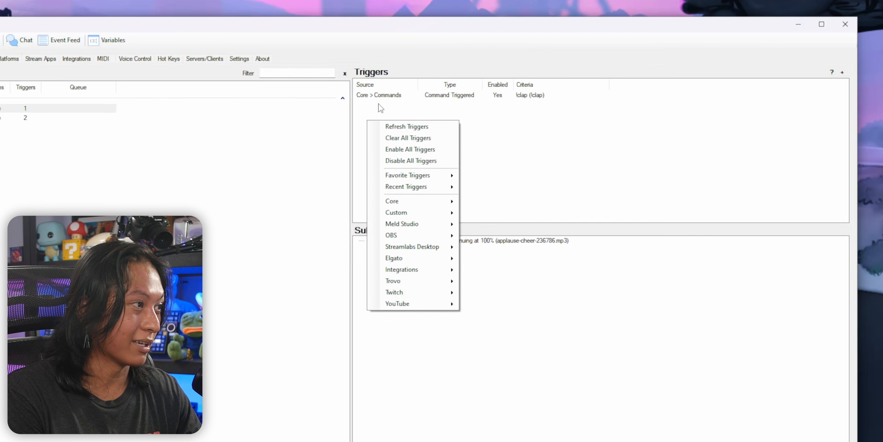
pyautogui.click(404, 104)
pyautogui.press('Delete')
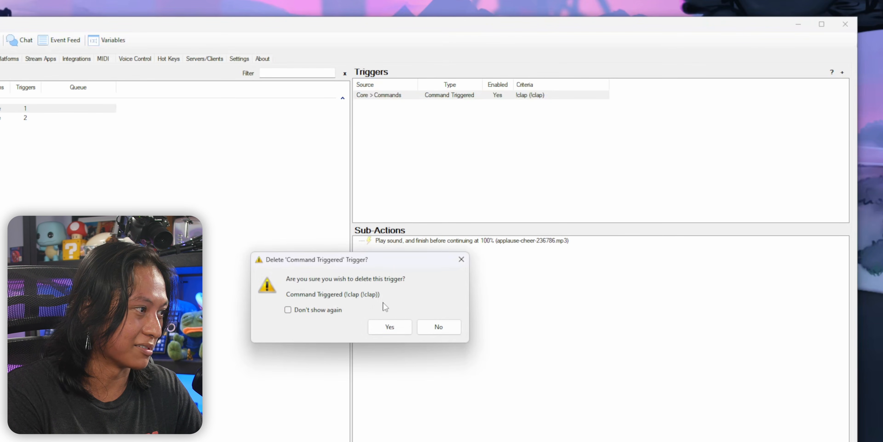
pyautogui.click(391, 325)
# - Add a Twitch Reward Redemption trigger to the Clap action, using a newly created channel reward titled Clap with a cost of 100
pyautogui.rightClick(360, 97)
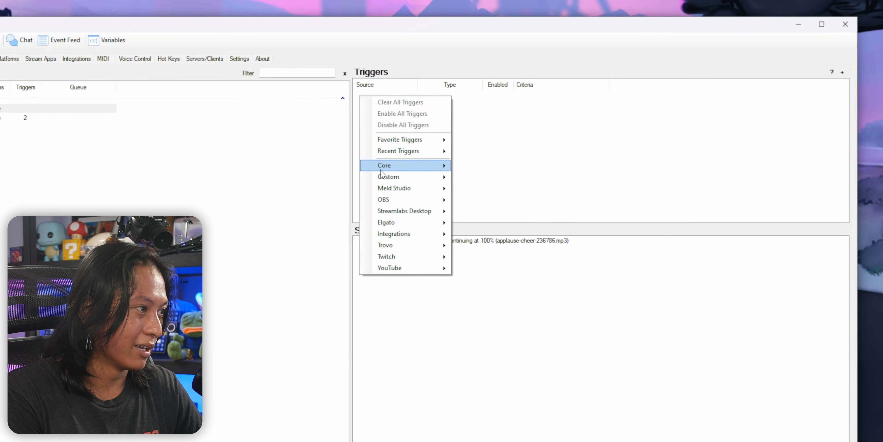
pyautogui.moveTo(404, 258)
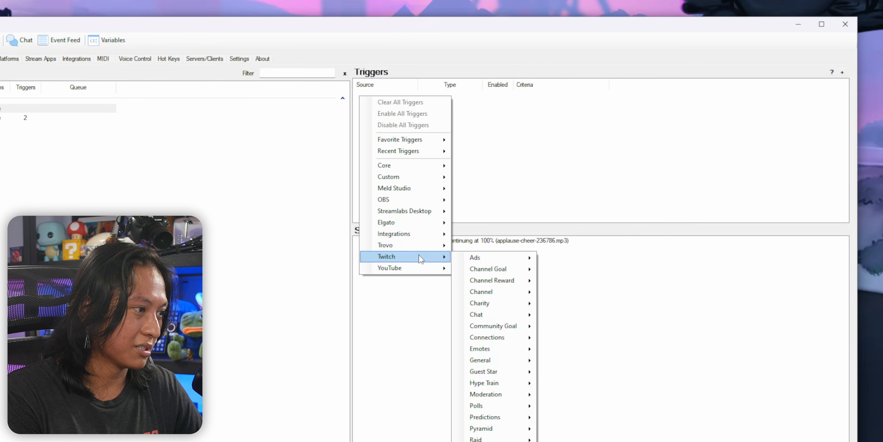
pyautogui.moveTo(523, 283)
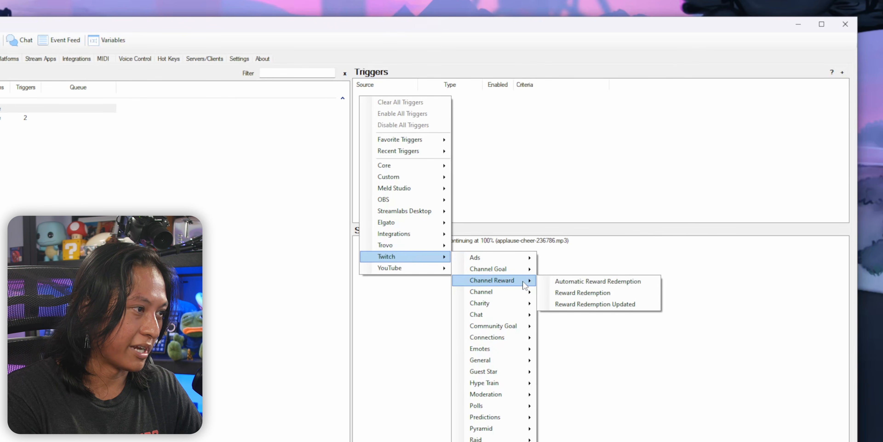
pyautogui.click(648, 295)
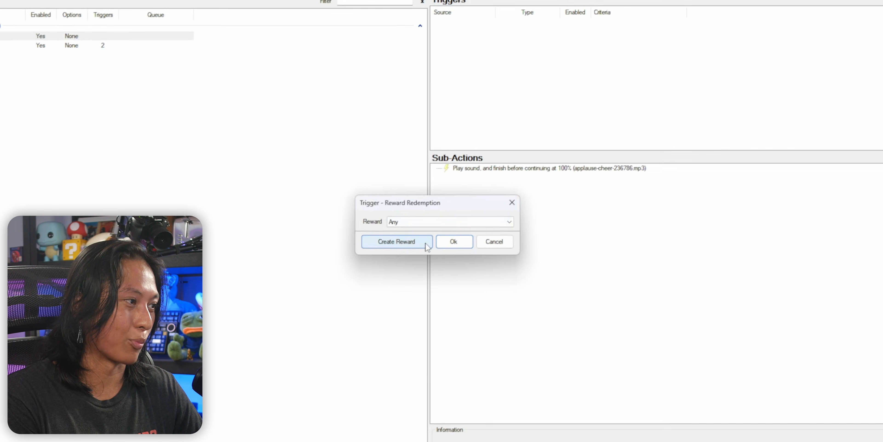
pyautogui.click(425, 244)
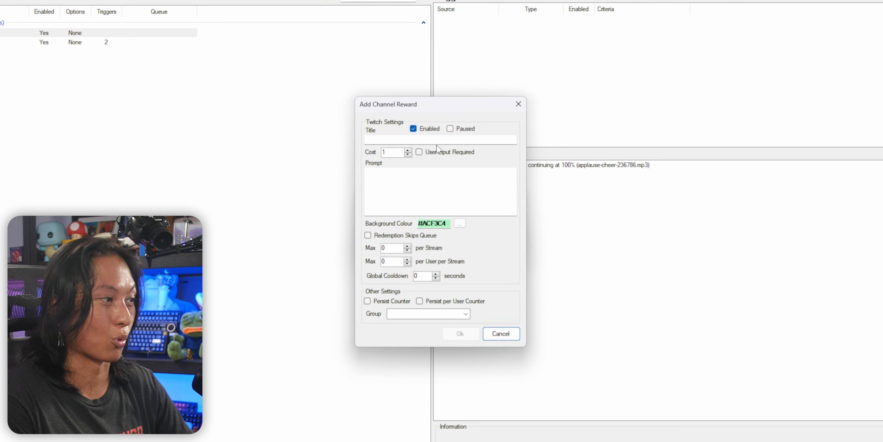
pyautogui.click(438, 139)
pyautogui.write('Clap')
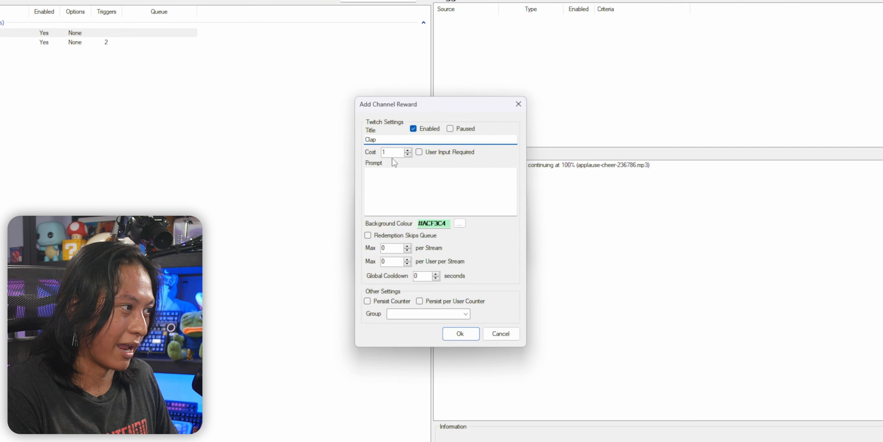
pyautogui.click(395, 153)
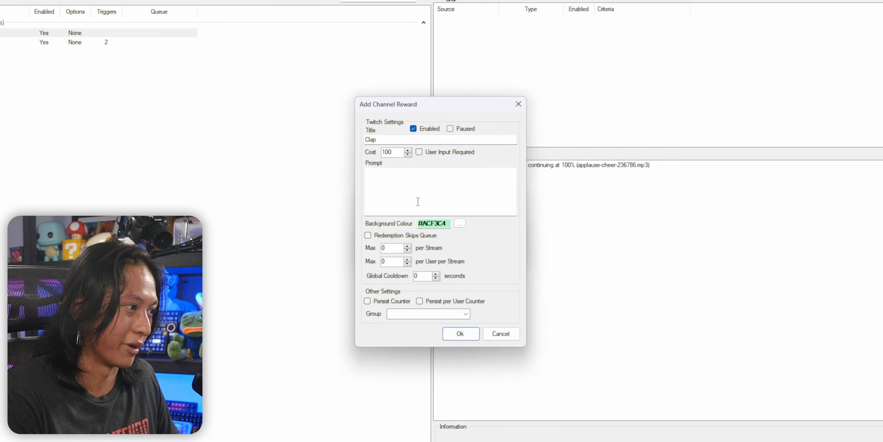
pyautogui.click(456, 336)
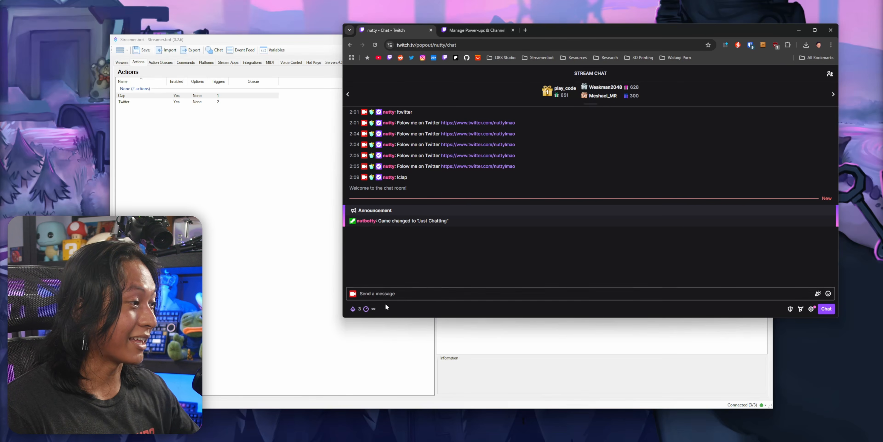
# - Test the Clap action by redeeming the Clap reward from the Twitch chat's Power-ups & Rewards
pyautogui.click(366, 308)
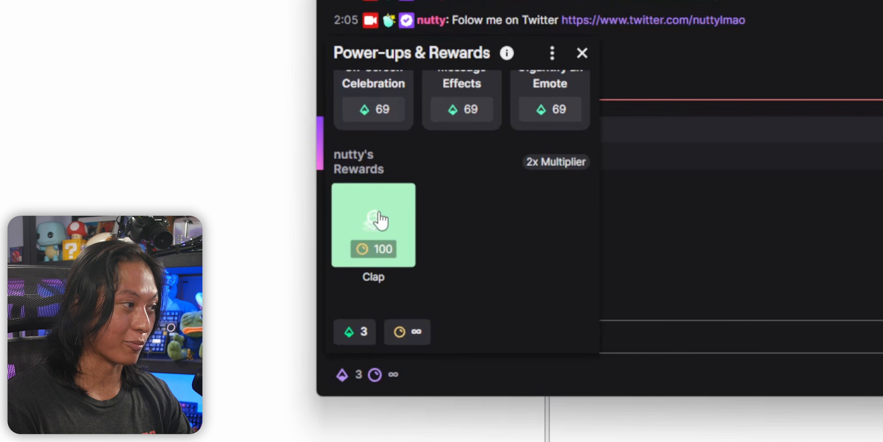
pyautogui.click(408, 256)
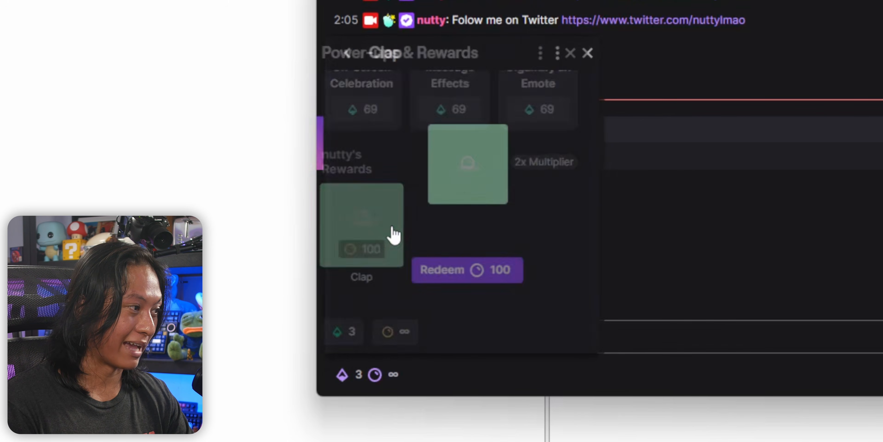
pyautogui.click(507, 277)
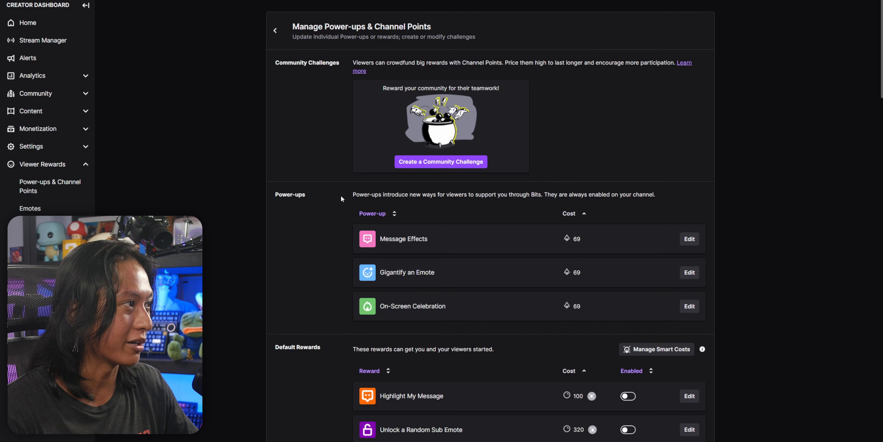
# - Look through the default and custom rewards on Twitch's Manage Power-ups & Channel Points page
pyautogui.scroll(-7, 341, 196)
pyautogui.scroll(-2, 281, 243)
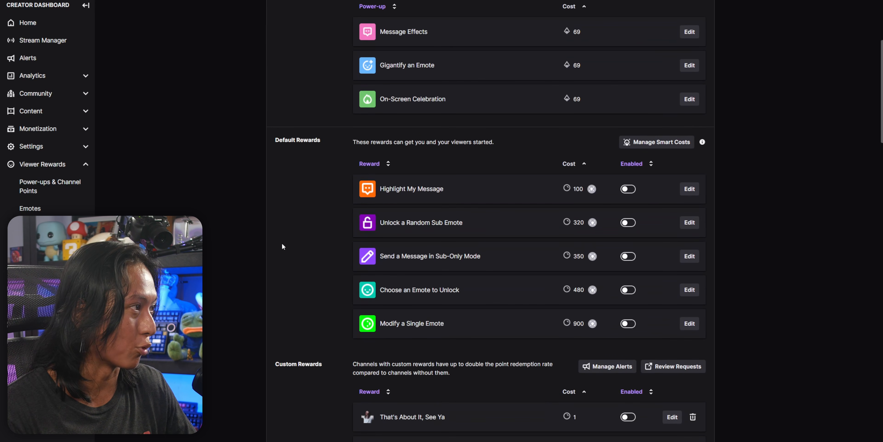
pyautogui.scroll(-5, 442, 179)
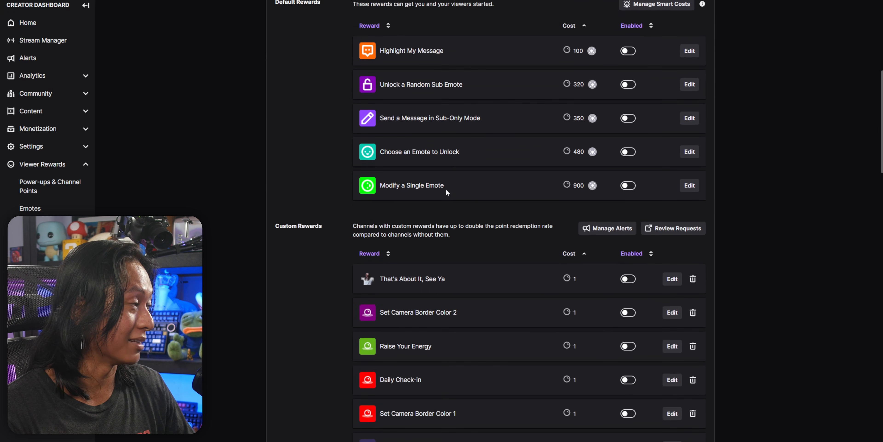
pyautogui.scroll(12, 290, 196)
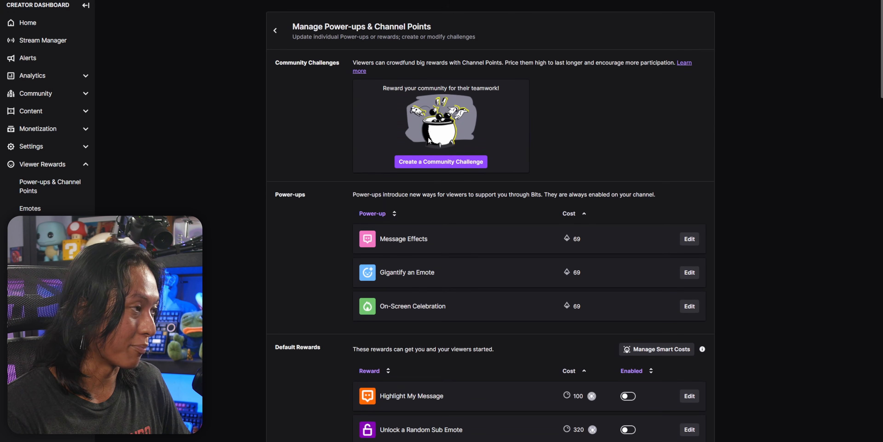
# - Switch to Streamer.bot and examine the ownership of its Twitch channel point rewards, including the options available for Dude's TTS
pyautogui.hotkey('alt', 'Tab')
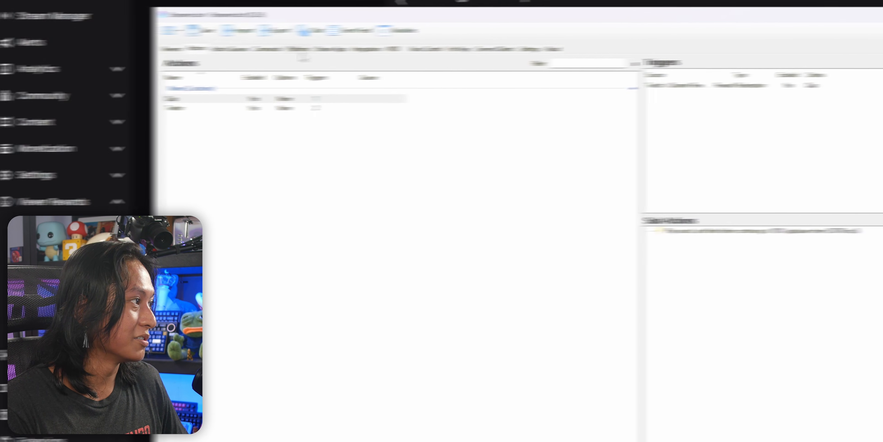
pyautogui.click(302, 51)
pyautogui.click(229, 61)
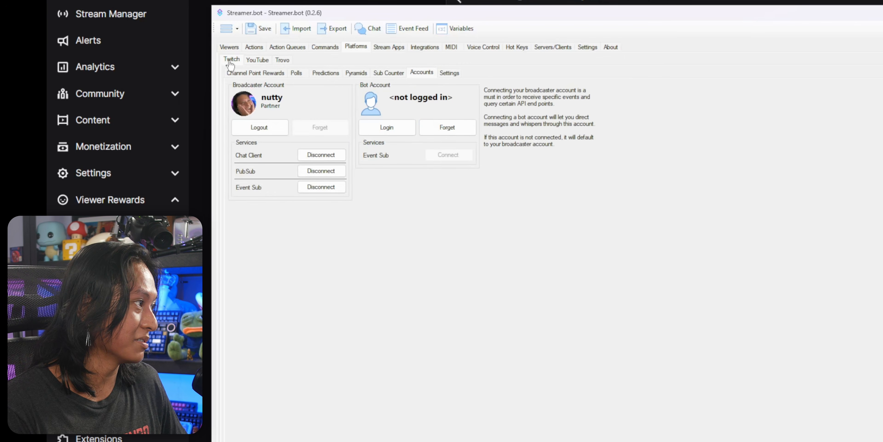
pyautogui.click(274, 77)
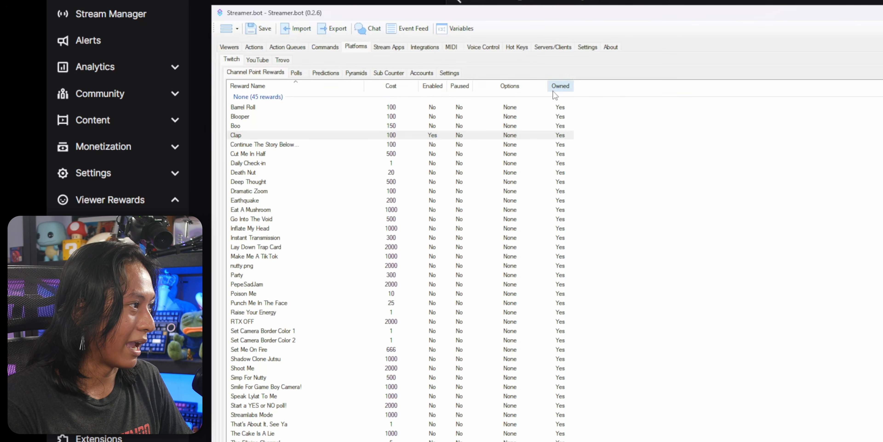
pyautogui.click(549, 108)
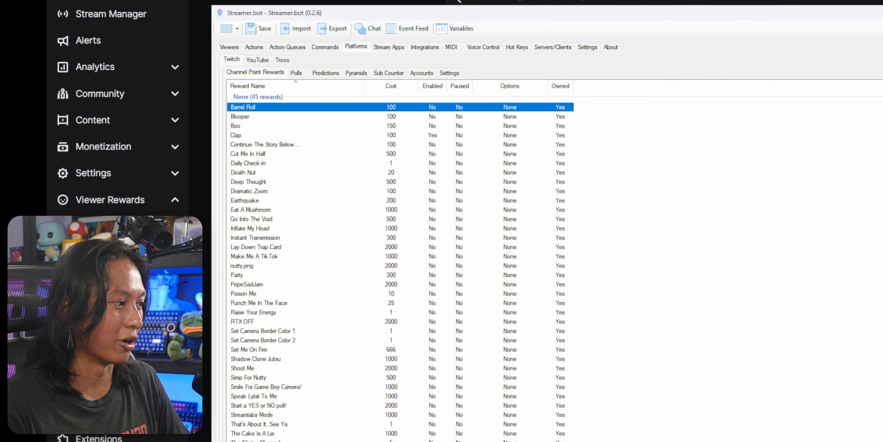
pyautogui.click(287, 321)
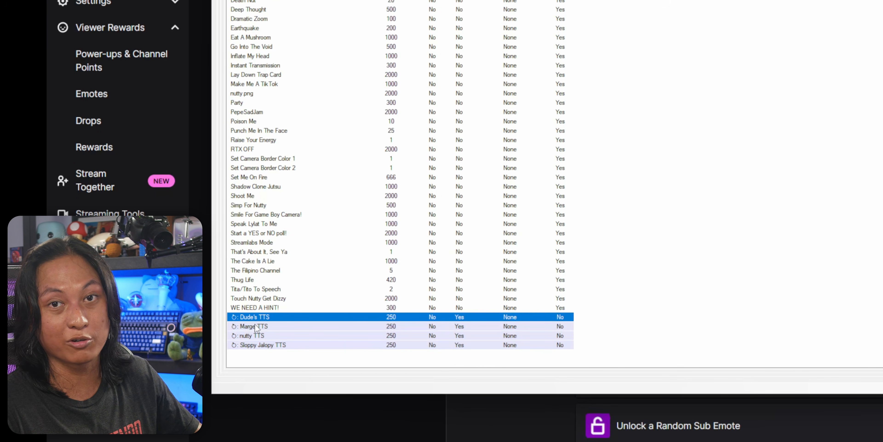
pyautogui.rightClick(269, 322)
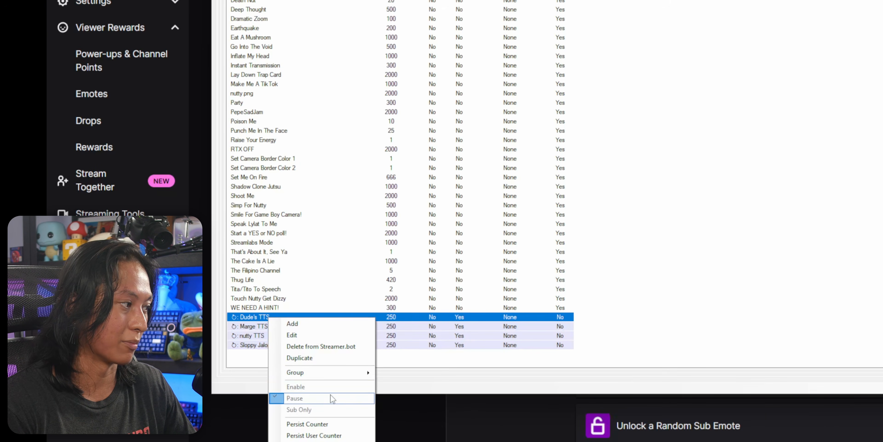
pyautogui.click(558, 307)
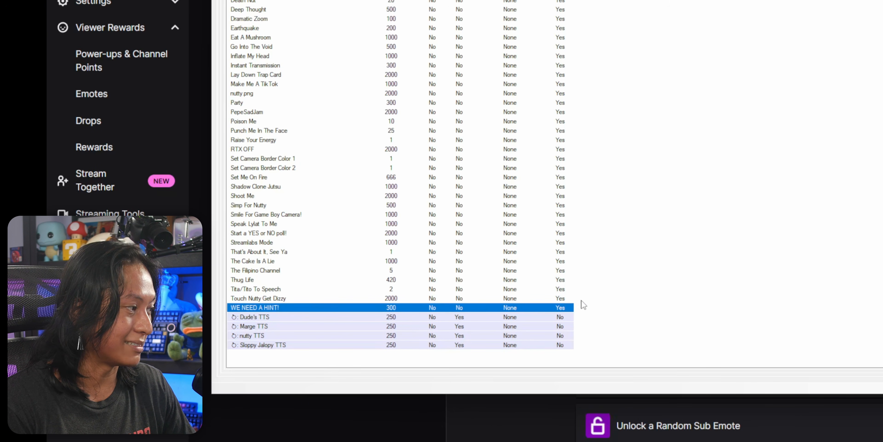
# - View the editable settings of the Smile For Game Boy Camera! reward and close them without changes
pyautogui.click(300, 214)
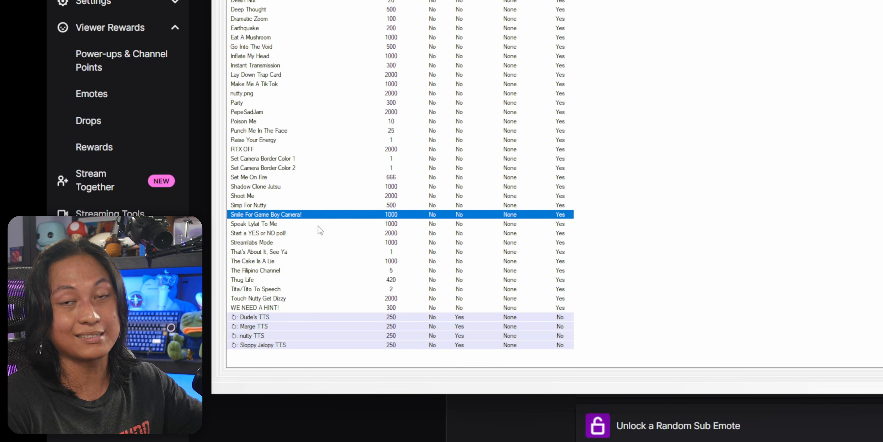
pyautogui.rightClick(319, 214)
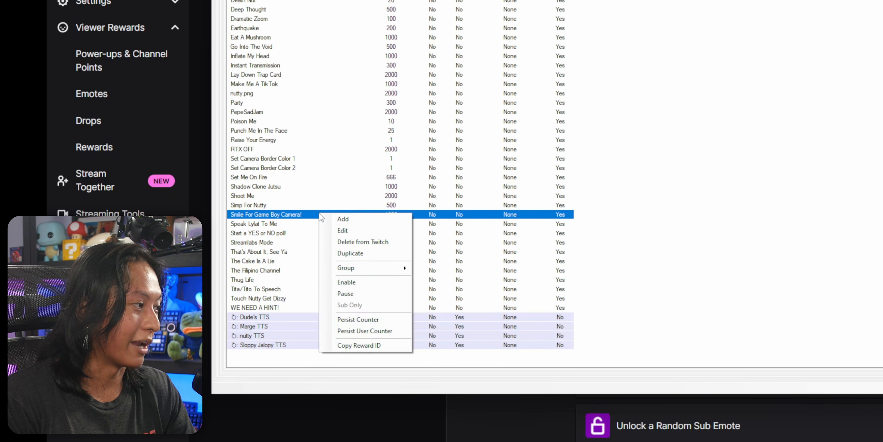
pyautogui.click(388, 230)
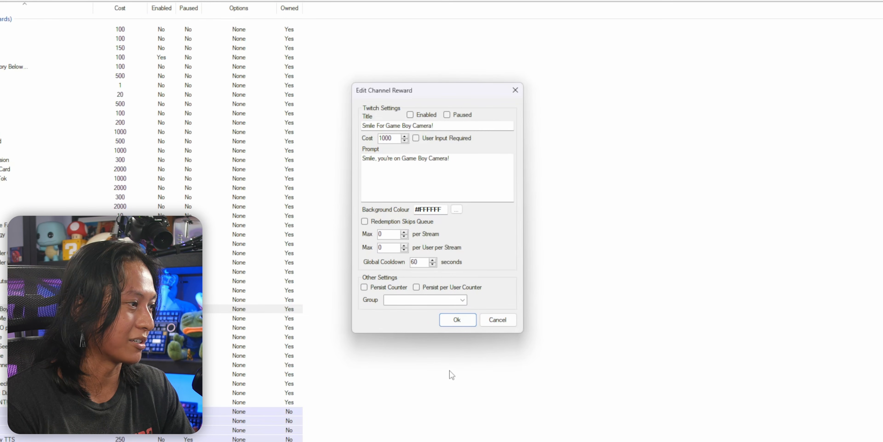
pyautogui.click(496, 320)
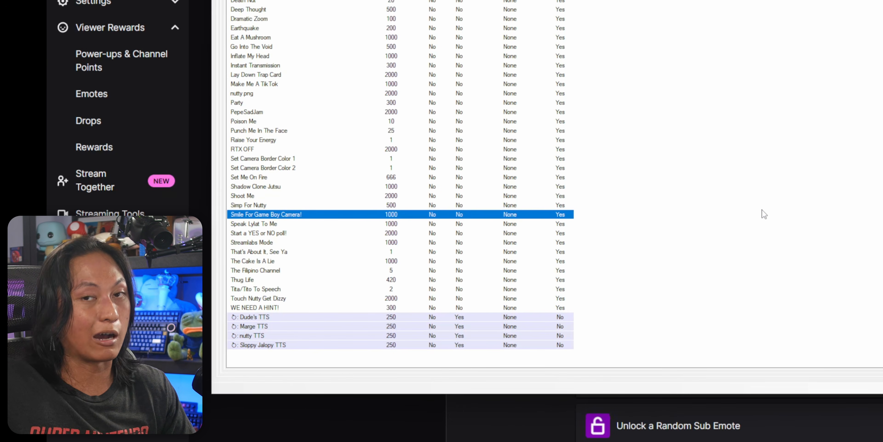
# - Compare the options available for the WE NEED A HINT! and Dude's TTS rewards
pyautogui.rightClick(764, 214)
pyautogui.rightClick(450, 308)
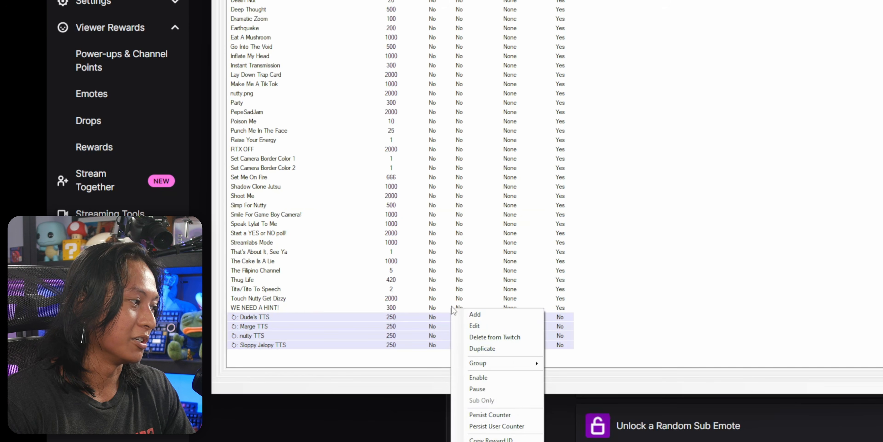
pyautogui.rightClick(434, 315)
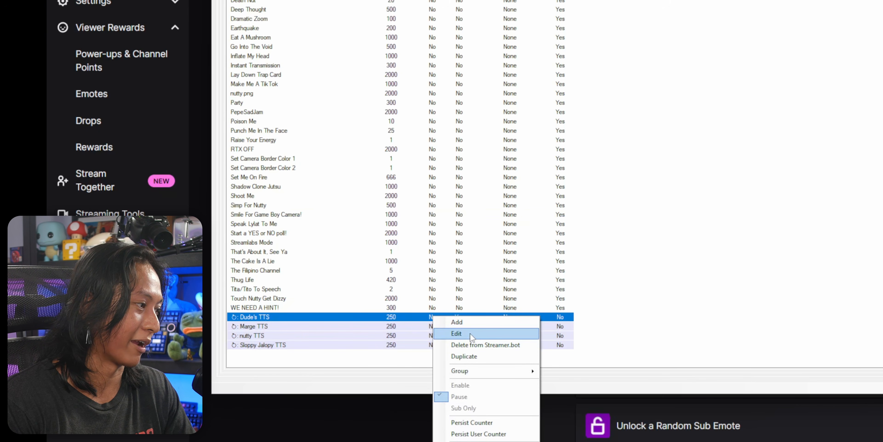
pyautogui.click(446, 334)
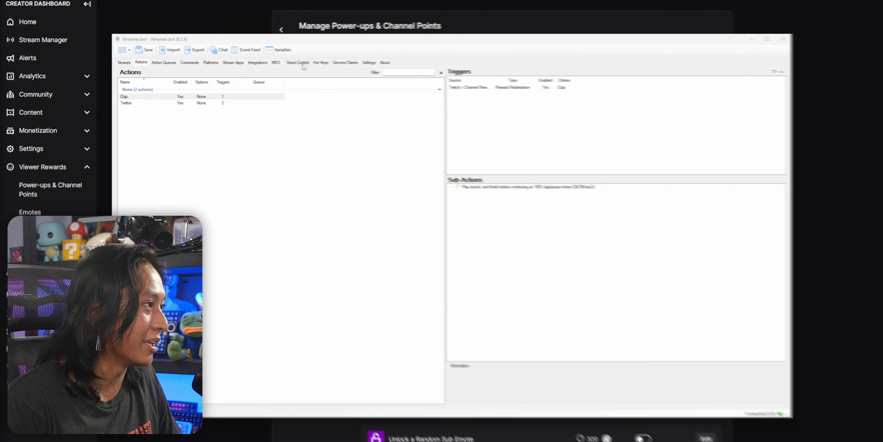
# - Enable Auto Start Listen in the voice control settings and set the audio input device to Mic In (2- Elgato Wave:XLR)
pyautogui.click(296, 61)
pyautogui.click(295, 88)
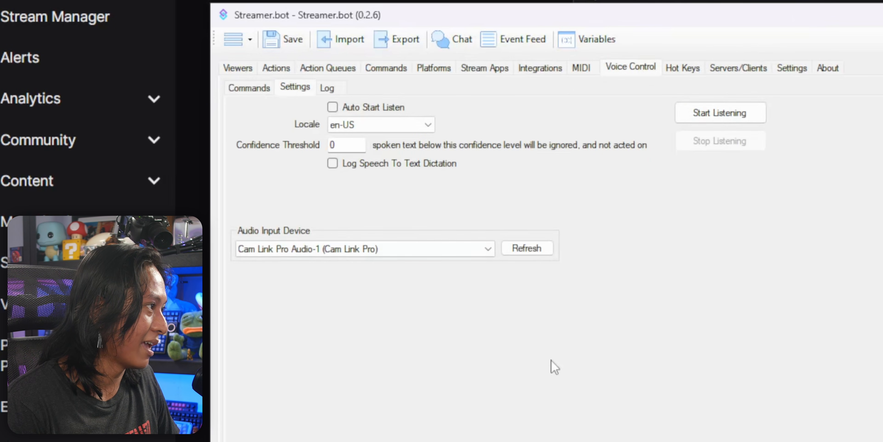
pyautogui.click(375, 110)
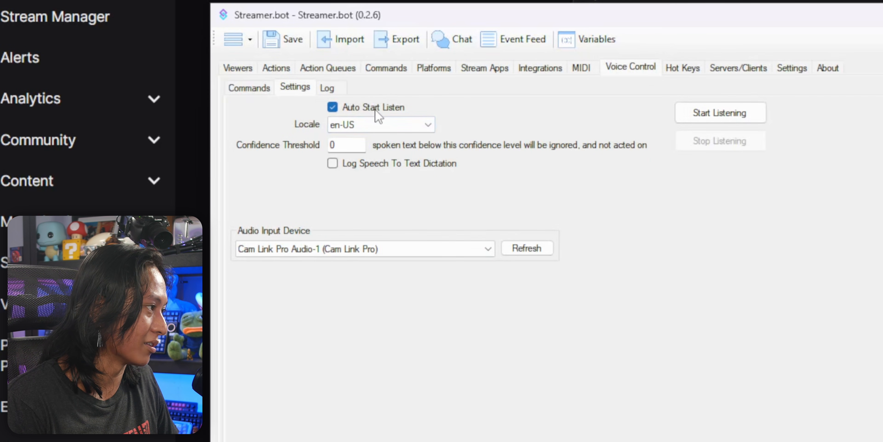
pyautogui.click(428, 250)
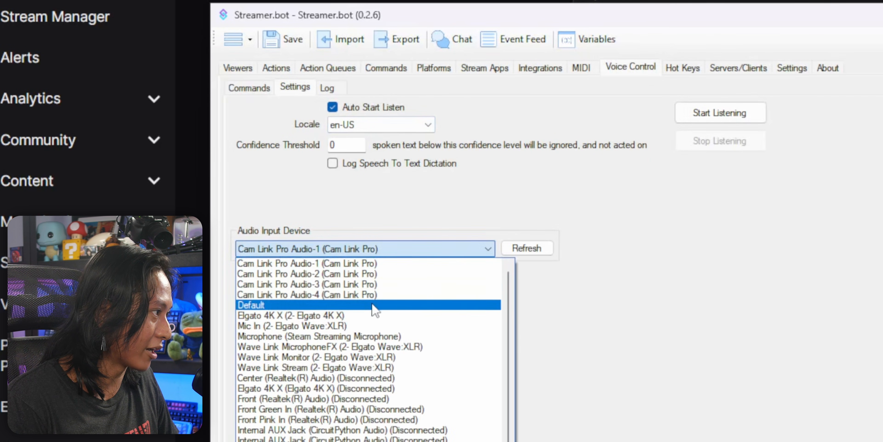
pyautogui.click(364, 325)
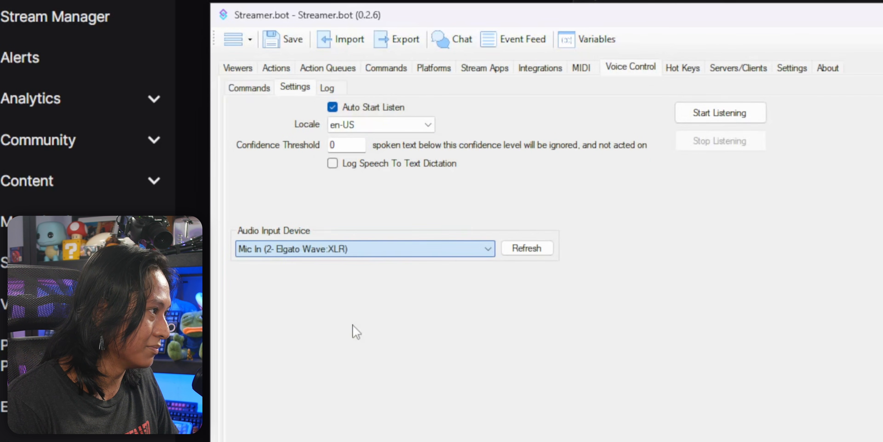
# - Start voice control listening and check the log for the spoken dictation
pyautogui.click(733, 119)
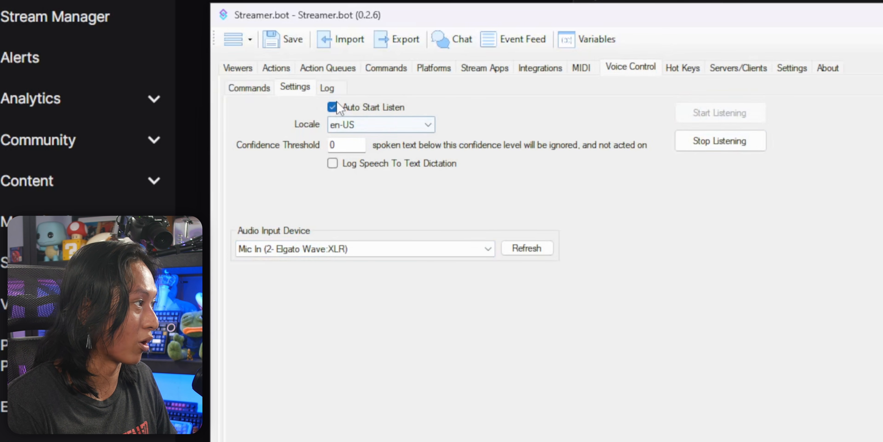
pyautogui.click(327, 88)
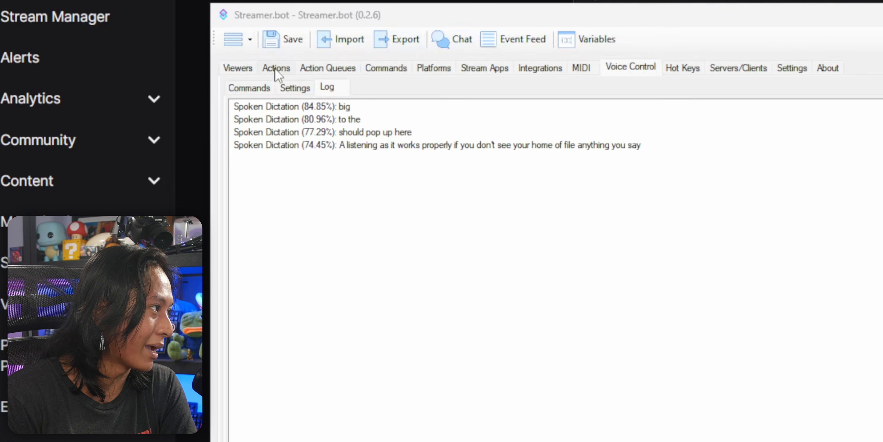
# - Add a Voice Command trigger to the Clap action and begin creating a new voice command for it
pyautogui.click(276, 68)
pyautogui.click(239, 148)
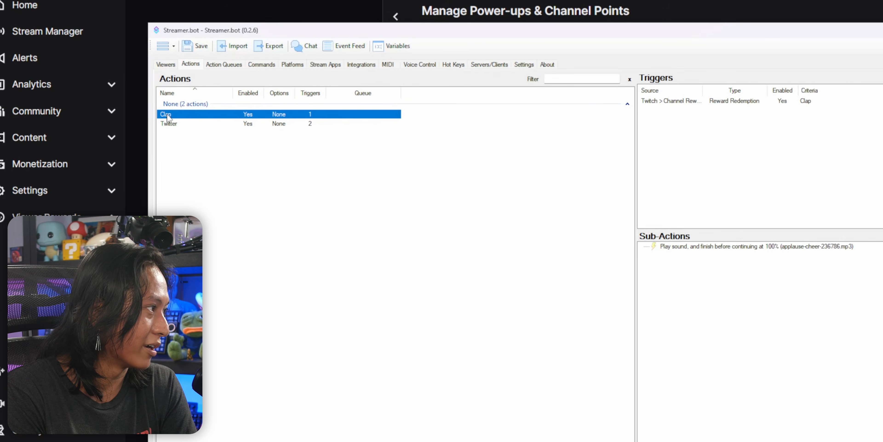
pyautogui.click(667, 117)
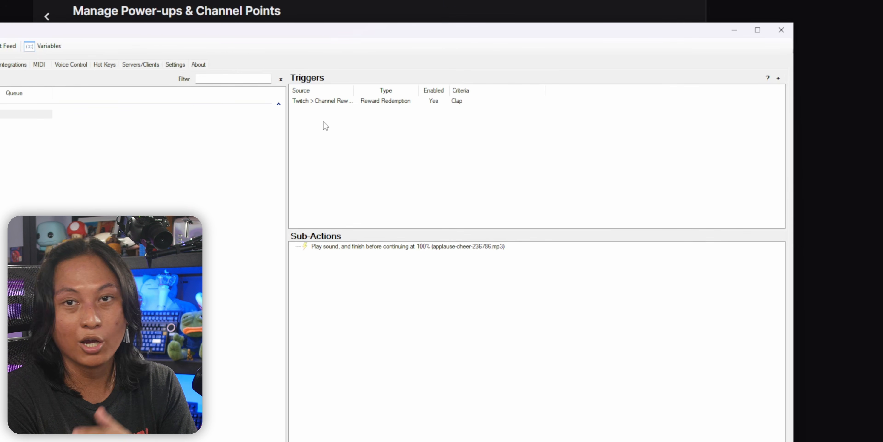
pyautogui.rightClick(292, 114)
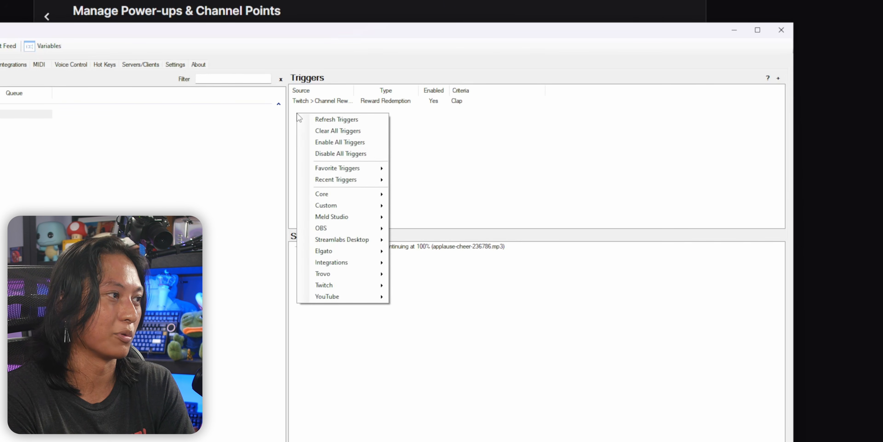
pyautogui.moveTo(334, 195)
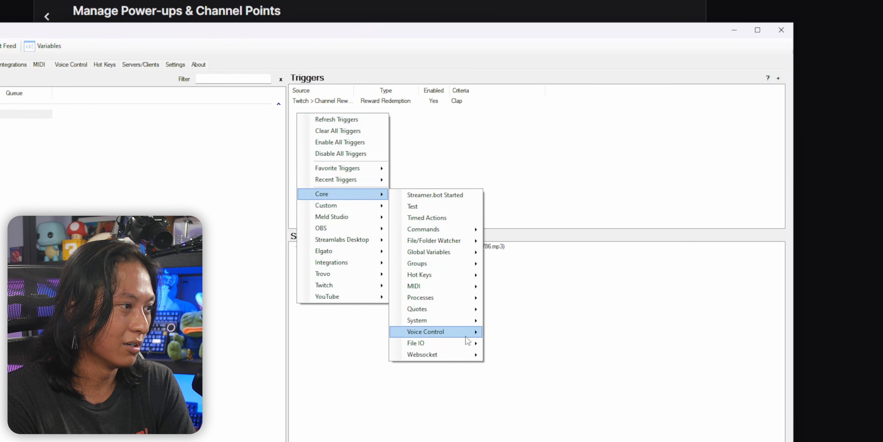
pyautogui.moveTo(465, 334)
pyautogui.click(544, 333)
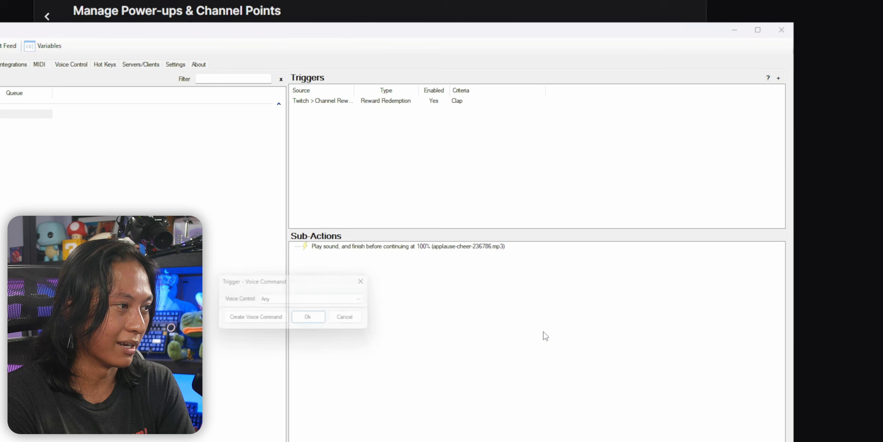
pyautogui.click(437, 242)
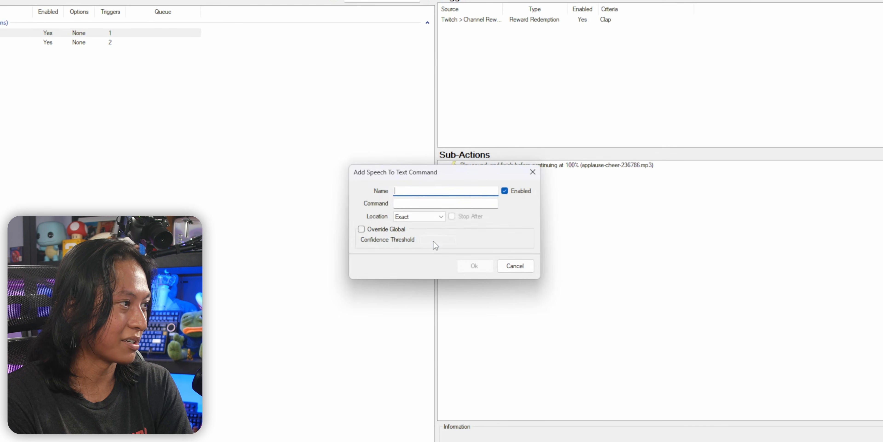
# - Define the voice command with the phrase please clap and the name Please clap, and save it
pyautogui.click(474, 204)
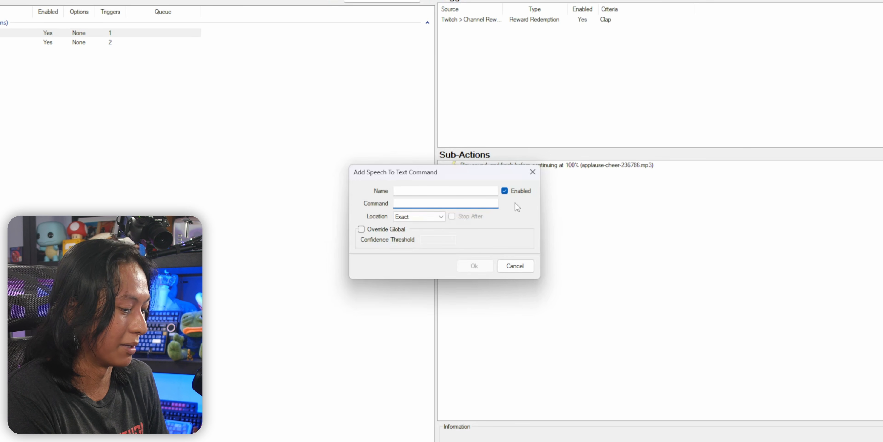
pyautogui.write('please clap')
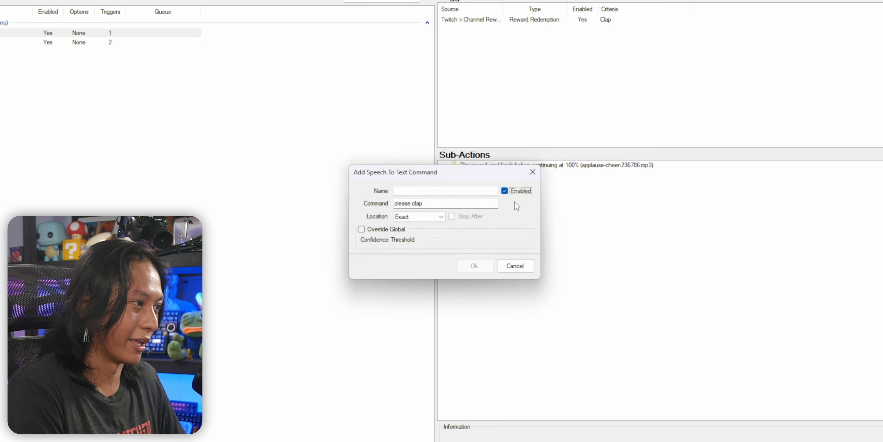
pyautogui.click(437, 185)
pyautogui.write('Please clap')
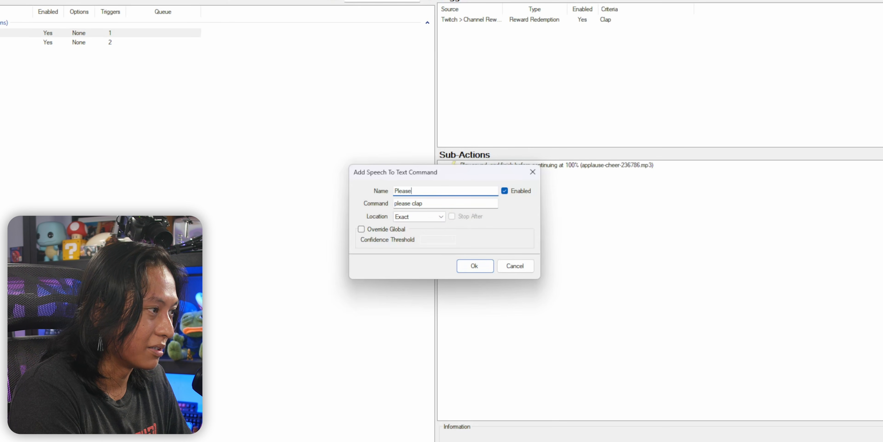
pyautogui.click(480, 270)
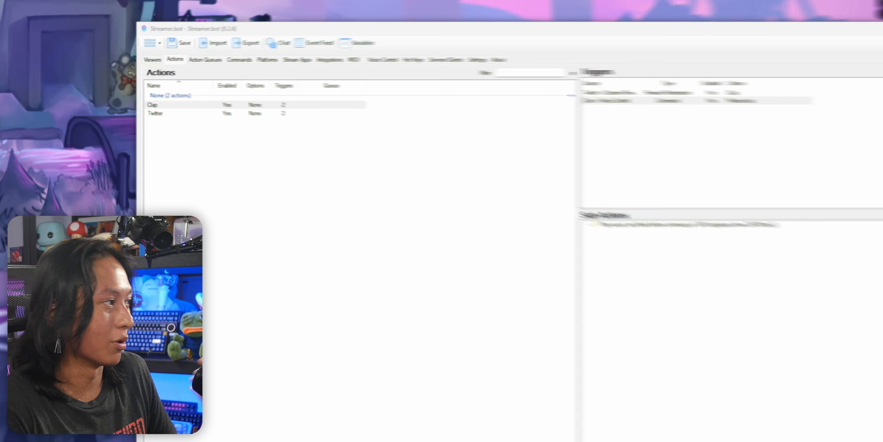
# - Create a new action named Switch To Just Chatting
pyautogui.rightClick(246, 140)
pyautogui.click(254, 146)
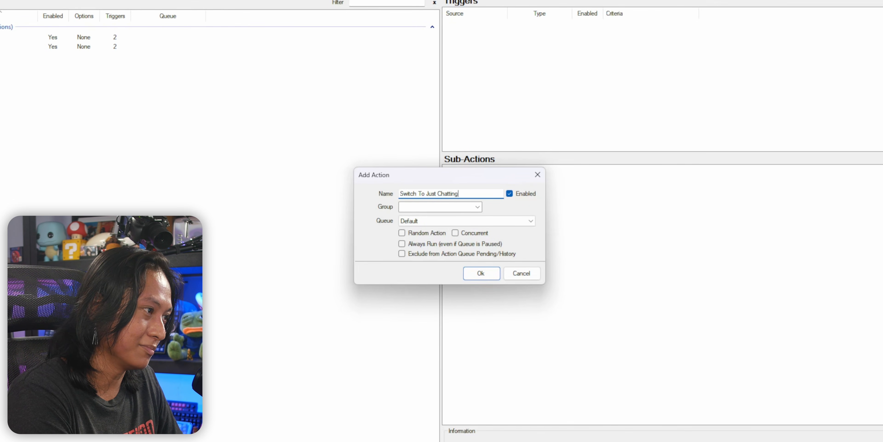
pyautogui.press('Return')
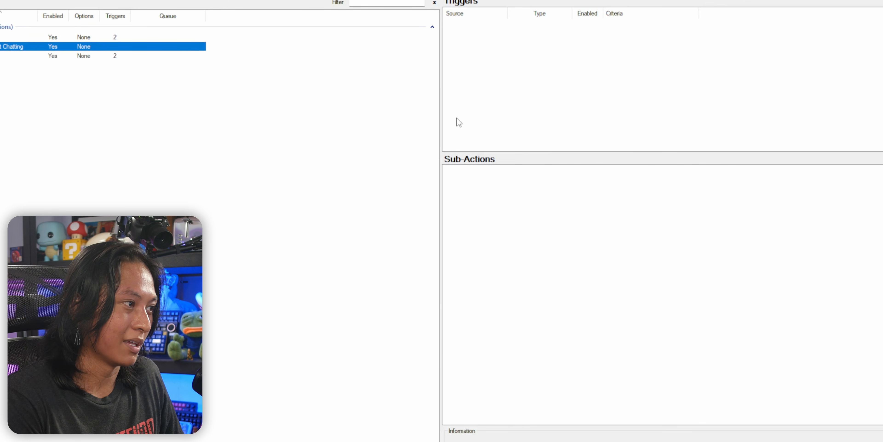
# - Add an OBS Set Active Scene sub-action to Switch To Just Chatting, with the scene nuttyGAMING | Just Chatting on the Default connection
pyautogui.click(452, 181)
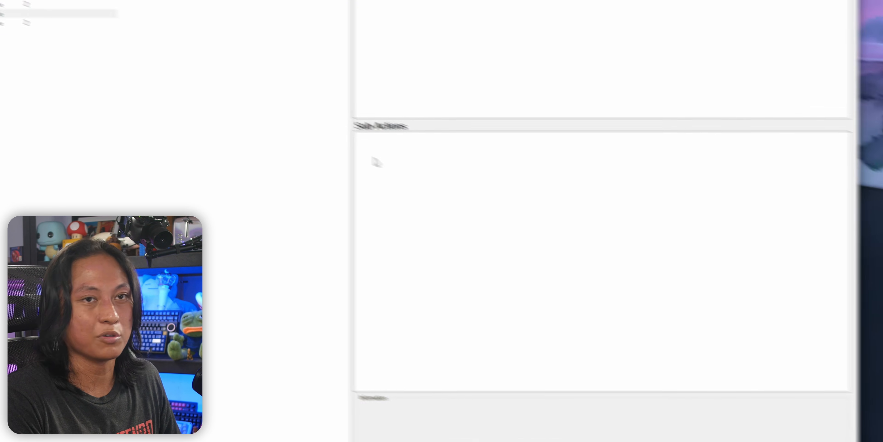
pyautogui.rightClick(317, 123)
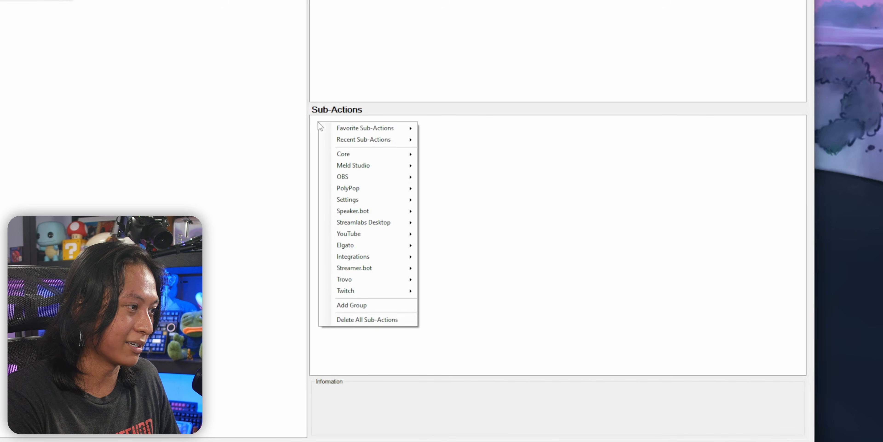
pyautogui.moveTo(385, 181)
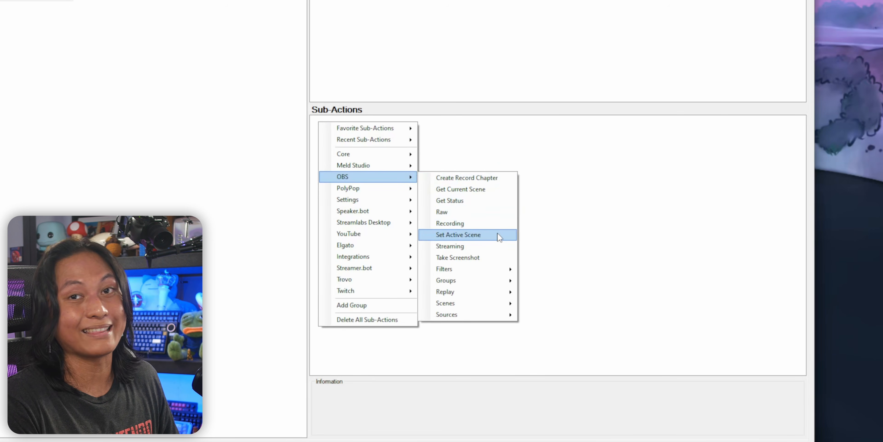
pyautogui.click(505, 234)
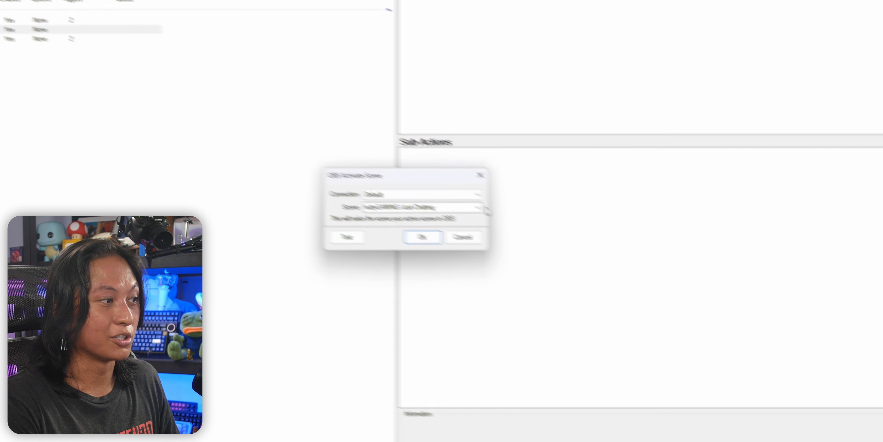
pyautogui.click(389, 174)
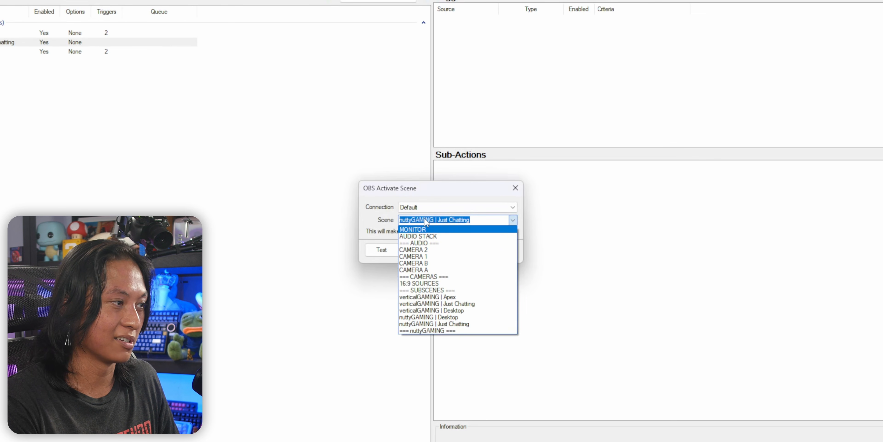
pyautogui.click(456, 324)
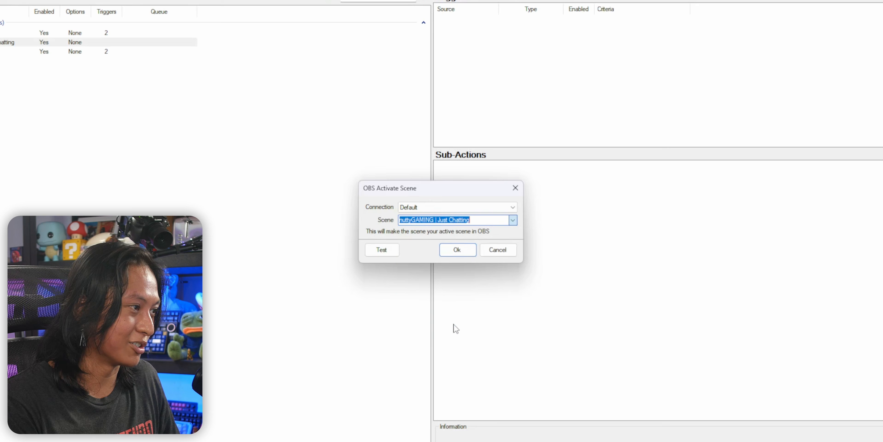
pyautogui.click(459, 251)
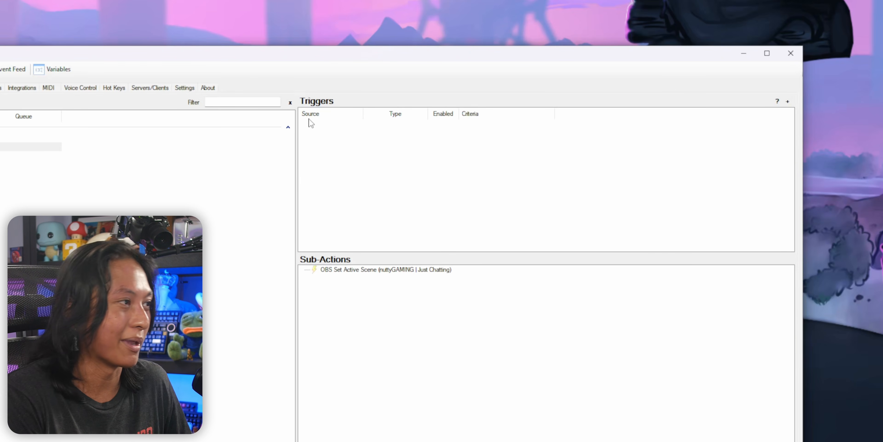
# - Add a Command Triggered trigger to Switch To Just Chatting, using a new !justchatting command allowed only for Moderators
pyautogui.rightClick(304, 135)
pyautogui.moveTo(329, 205)
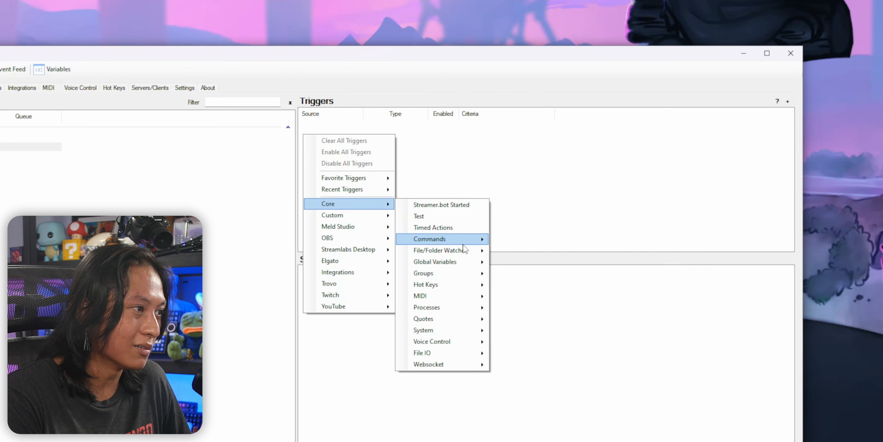
pyautogui.moveTo(466, 242)
pyautogui.click(572, 253)
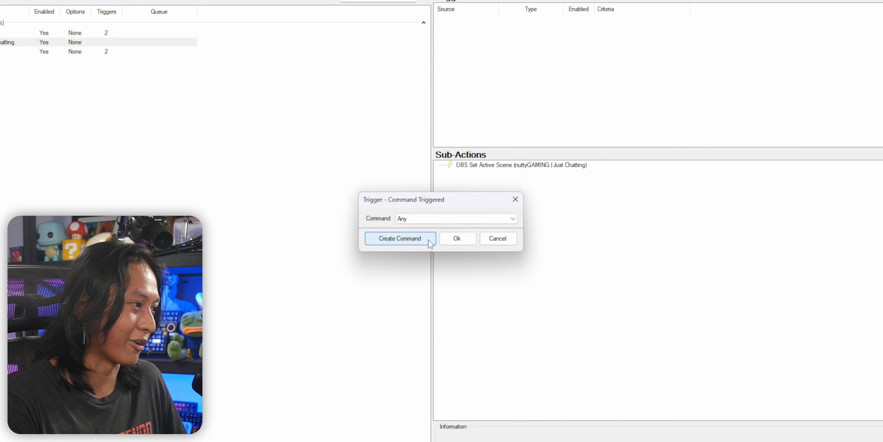
pyautogui.click(429, 240)
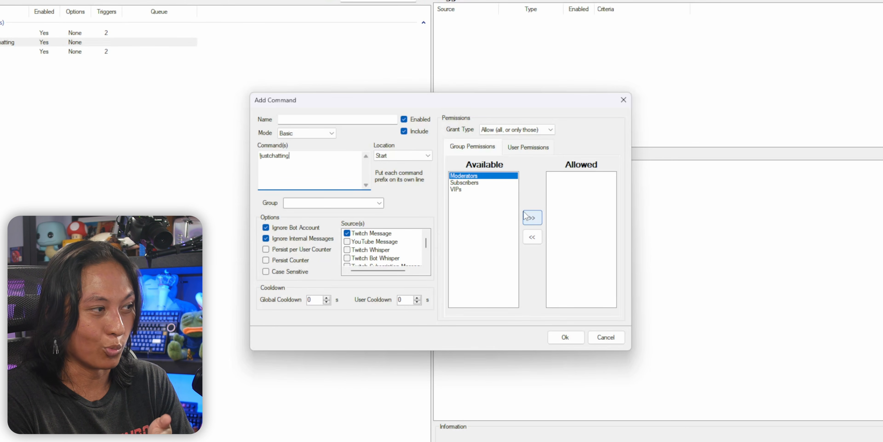
pyautogui.click(530, 217)
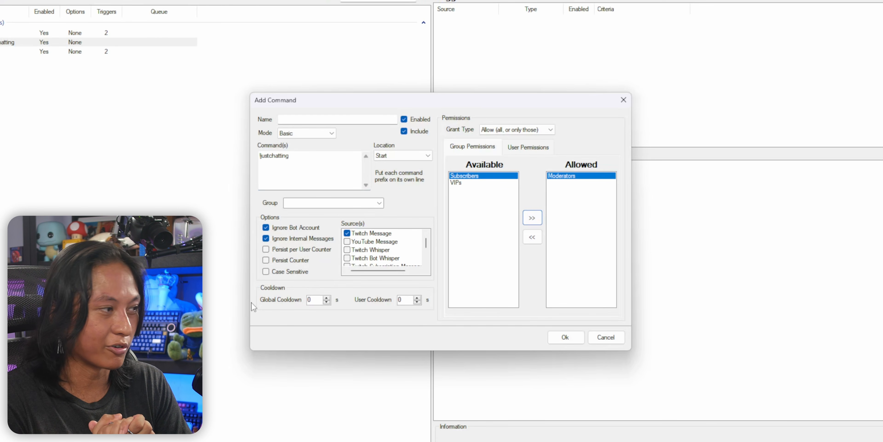
pyautogui.click(565, 336)
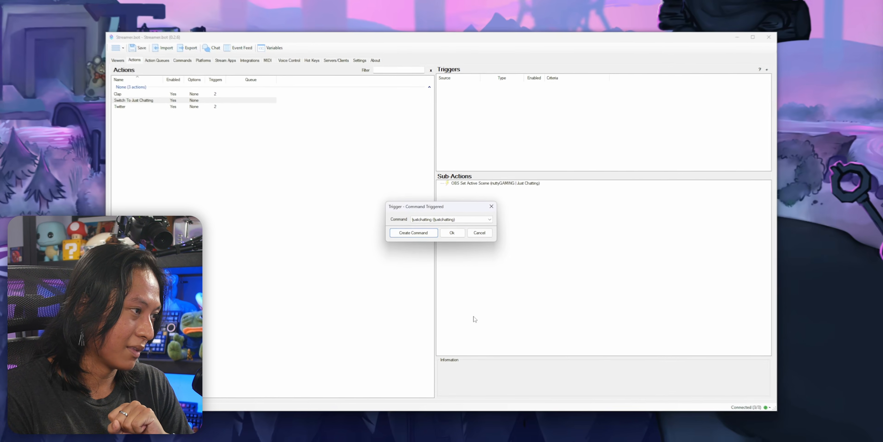
pyautogui.click(452, 232)
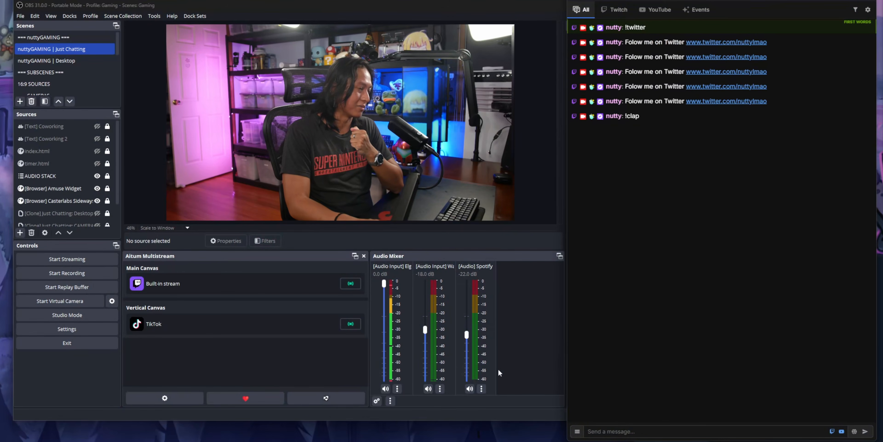
# - Test the command by switching OBS to the nuttyGAMING | Desktop scene and sending !justchatting in the chat window
pyautogui.click(65, 60)
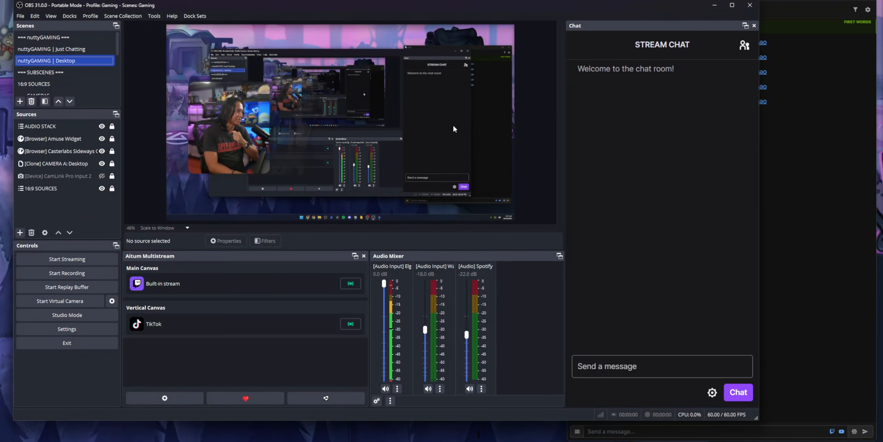
pyautogui.click(768, 251)
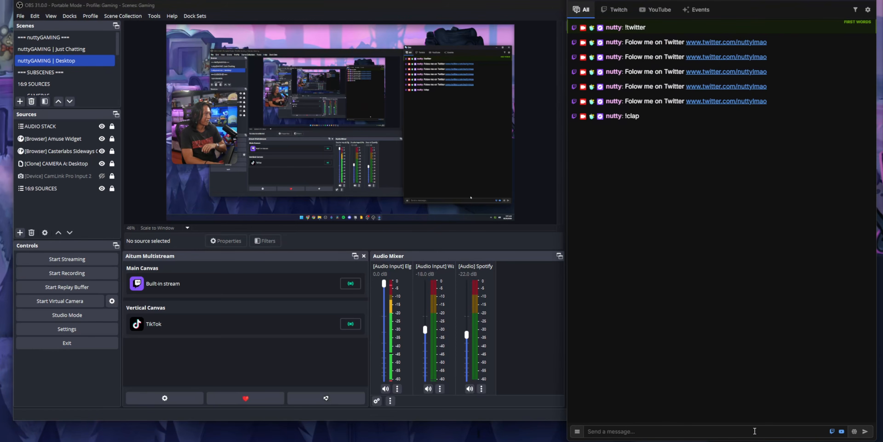
pyautogui.click(679, 431)
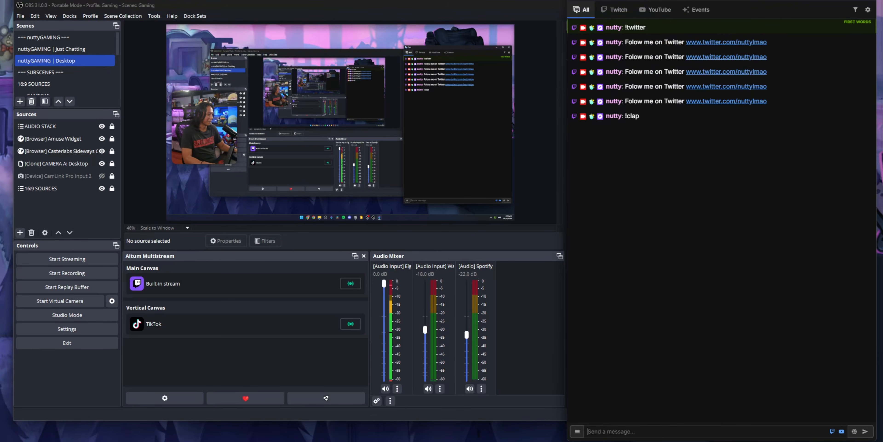
pyautogui.write('!just')
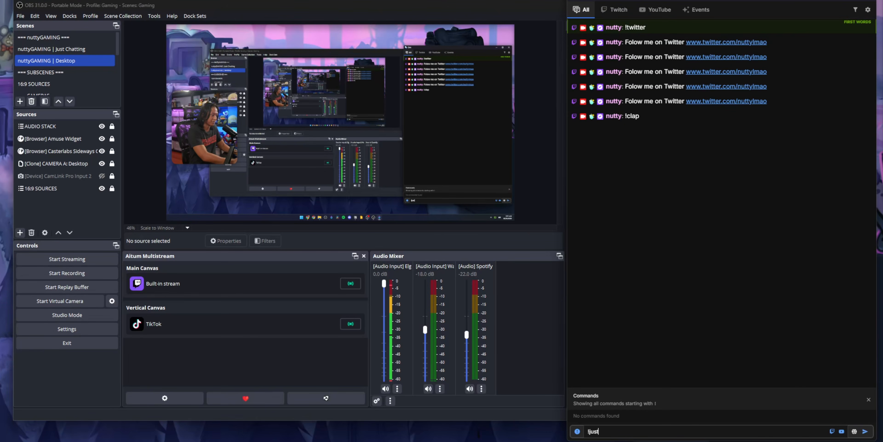
pyautogui.write('chatting')
pyautogui.press('Return')
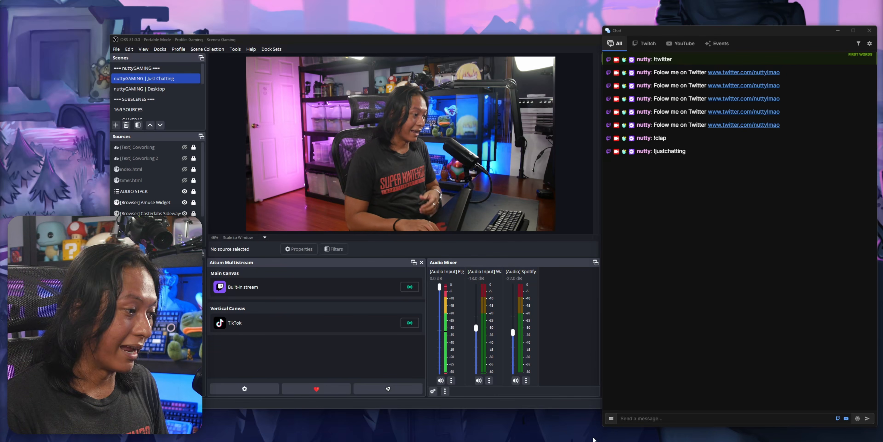
# - In Streamer.bot, add a Voice Control trigger to Switch To Just Chatting with a new Feet cam command "feet cam", and switch OBS to the Desktop scene for testing
pyautogui.moveTo(540, 440)
pyautogui.click(520, 427)
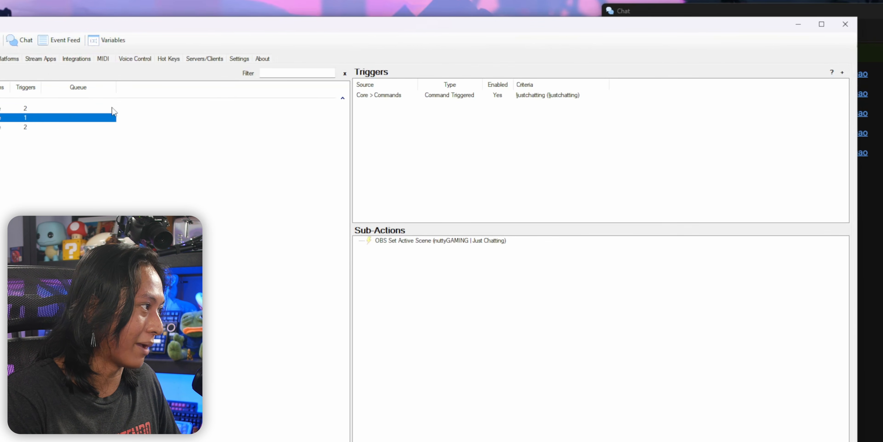
pyautogui.click(384, 138)
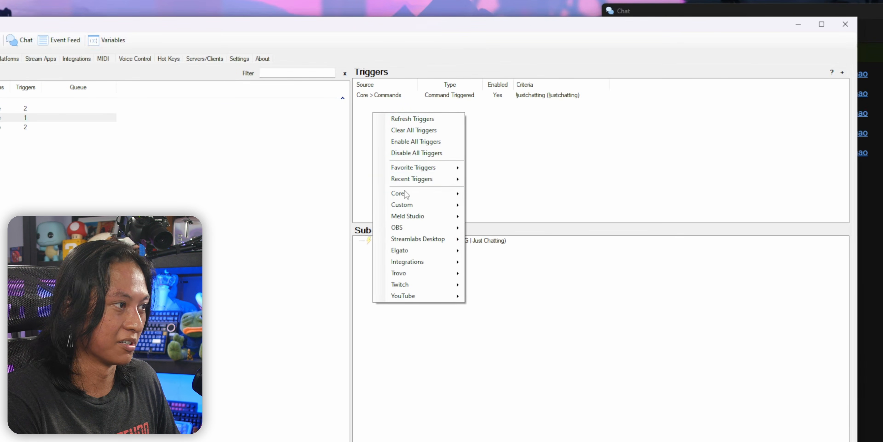
pyautogui.moveTo(404, 194)
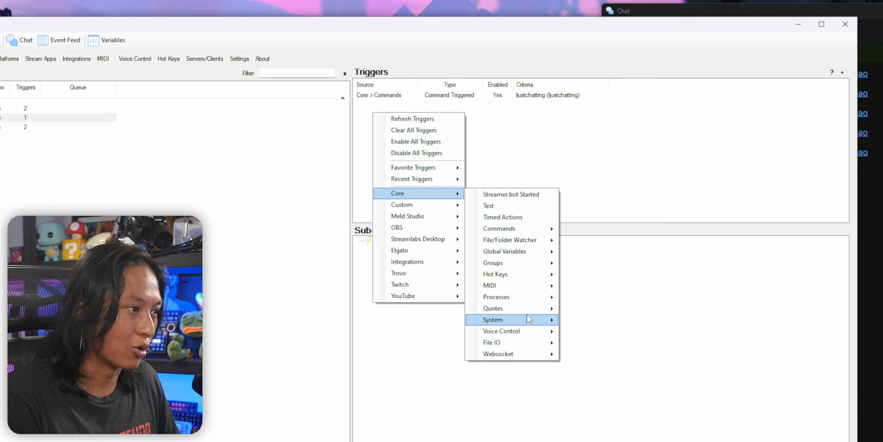
pyautogui.moveTo(528, 328)
pyautogui.click(613, 331)
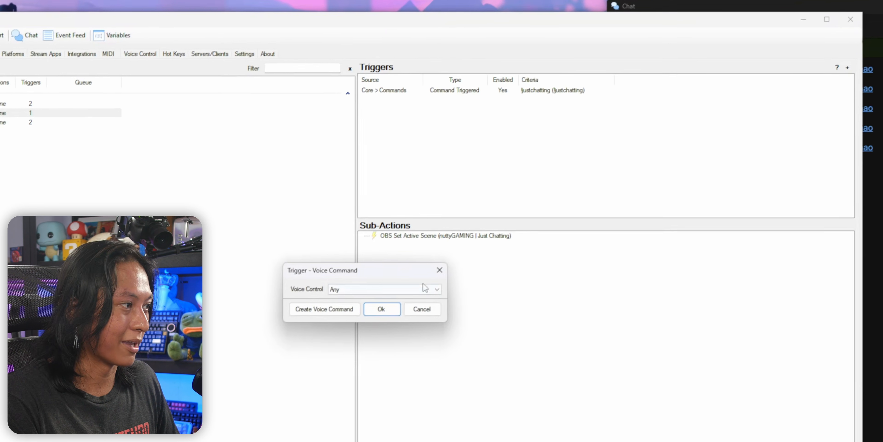
pyautogui.click(426, 238)
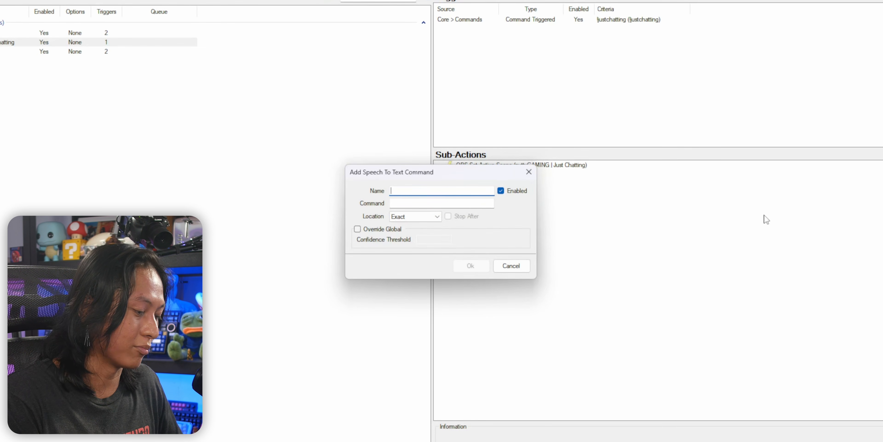
pyautogui.write('Feet cam')
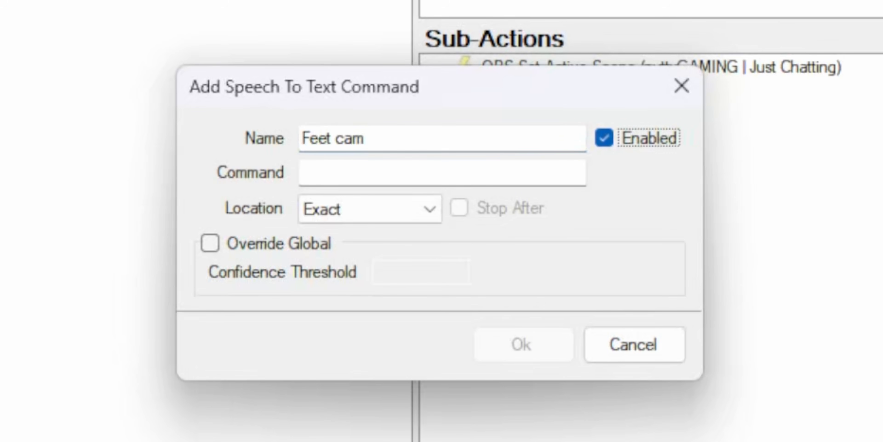
pyautogui.press('Tab')
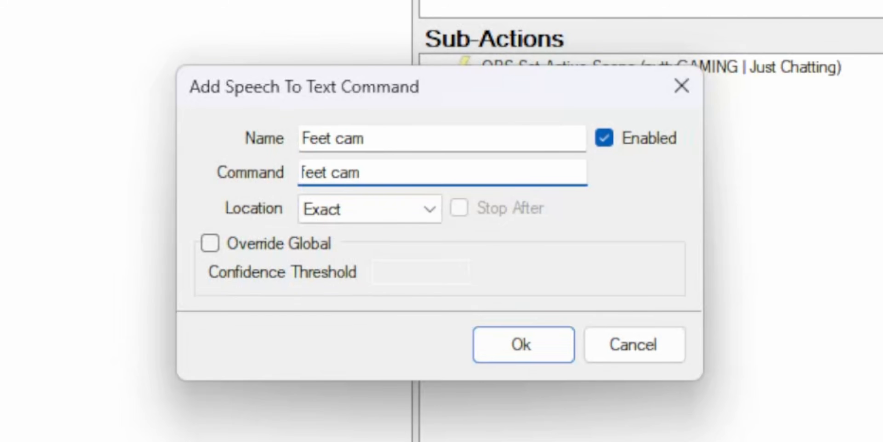
pyautogui.press('Return')
pyautogui.click(456, 239)
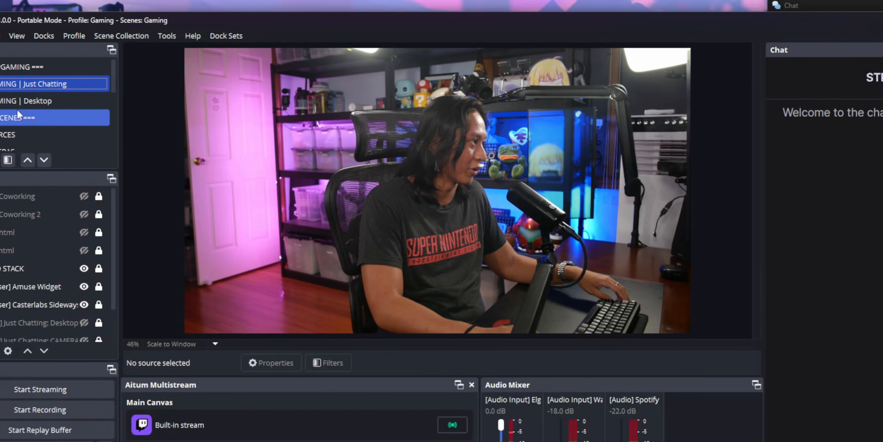
pyautogui.click(21, 101)
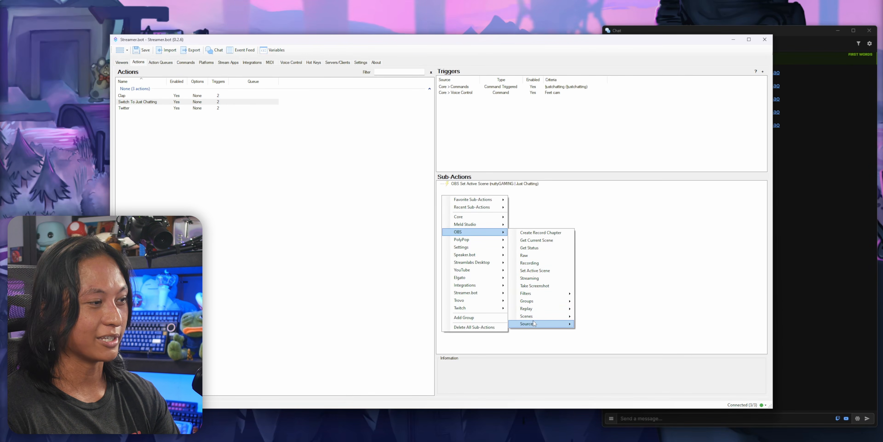
# - Review the available OBS Sources sub-actions, and preview the BOOOOOO media source in OBS by restarting its playback
pyautogui.moveTo(534, 323)
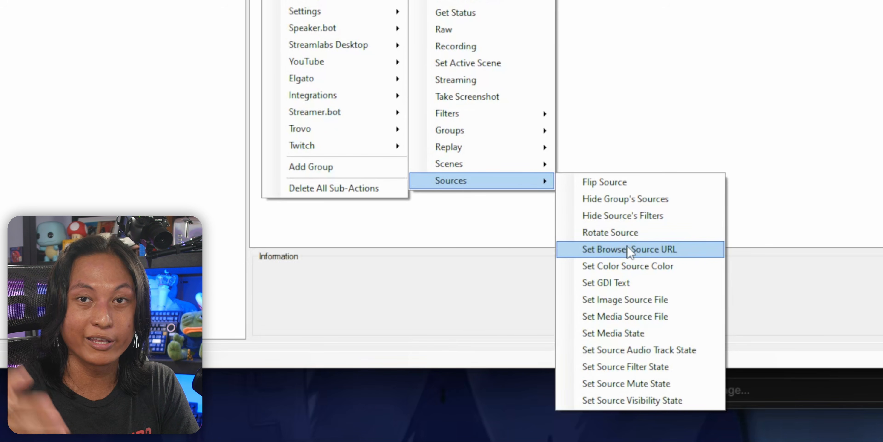
pyautogui.moveTo(445, 440)
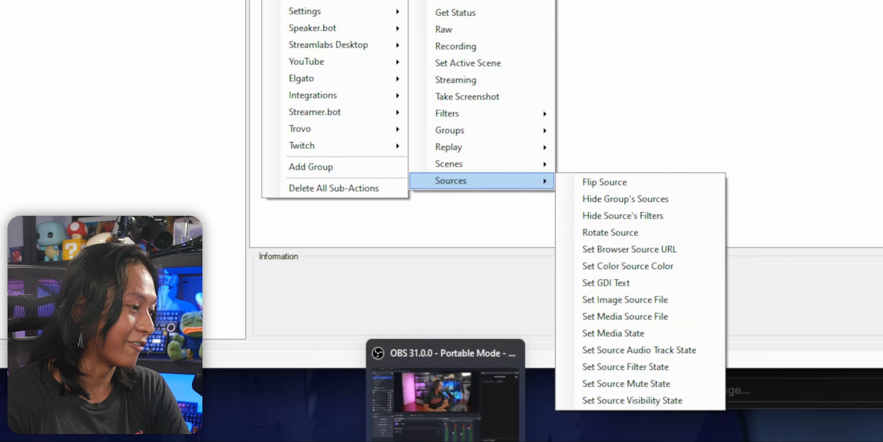
pyautogui.click(453, 365)
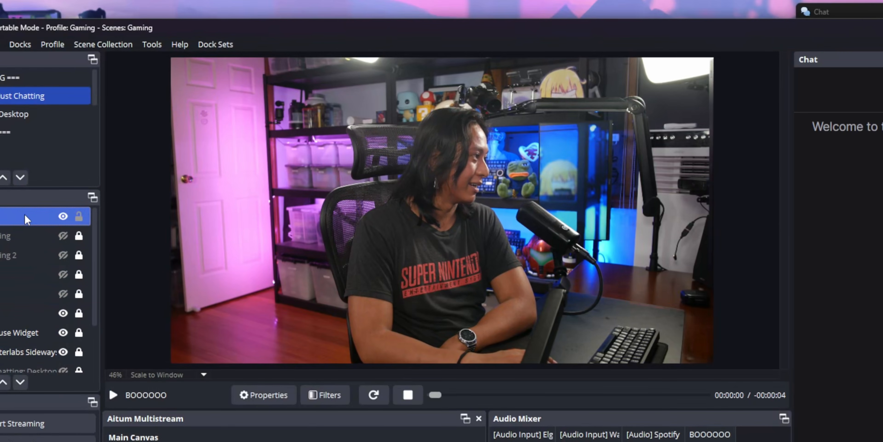
pyautogui.click(376, 404)
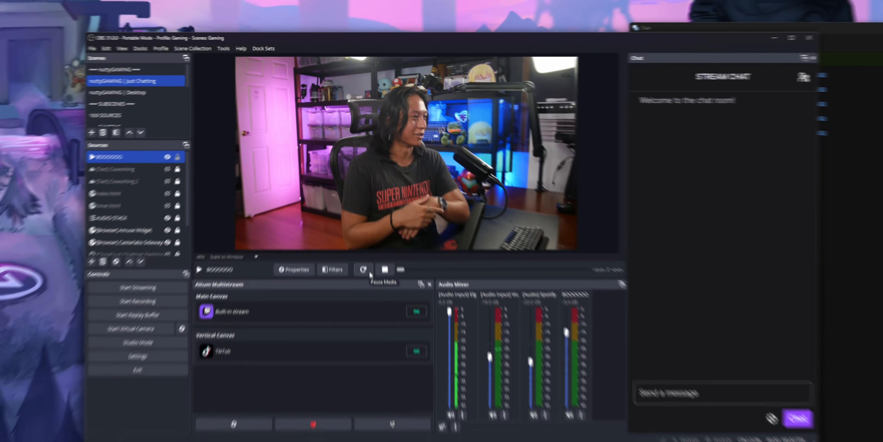
# - Switch to Streamer.bot and create a new action named BOOOOOO
pyautogui.moveTo(540, 440)
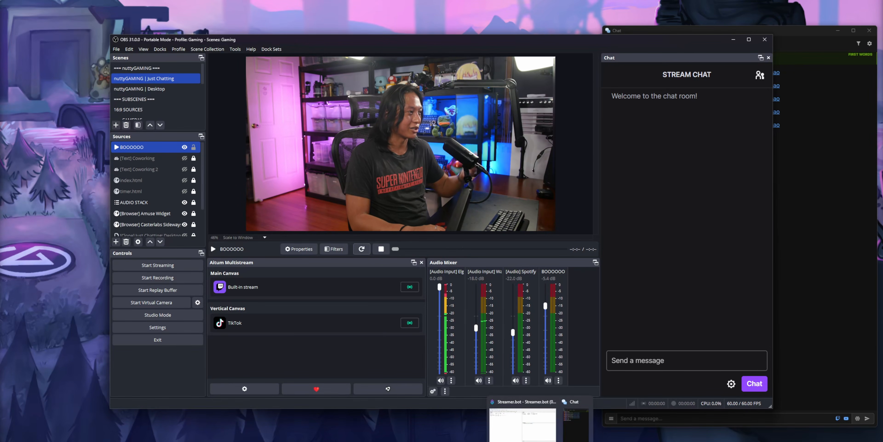
pyautogui.click(523, 421)
pyautogui.rightClick(210, 151)
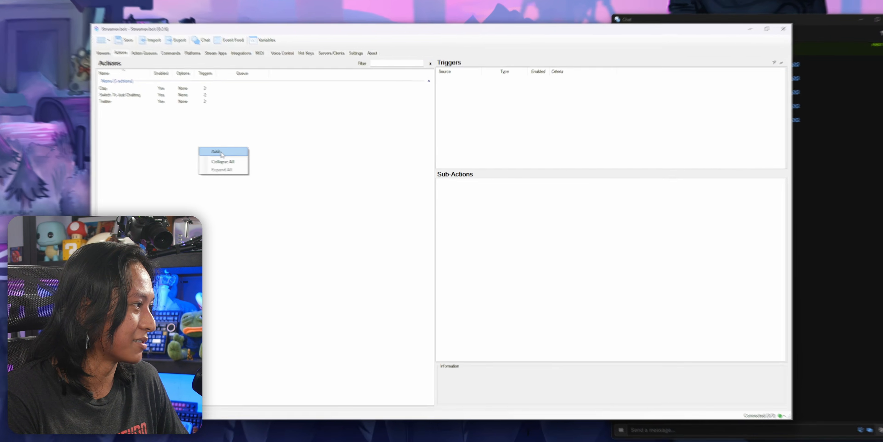
pyautogui.click(219, 152)
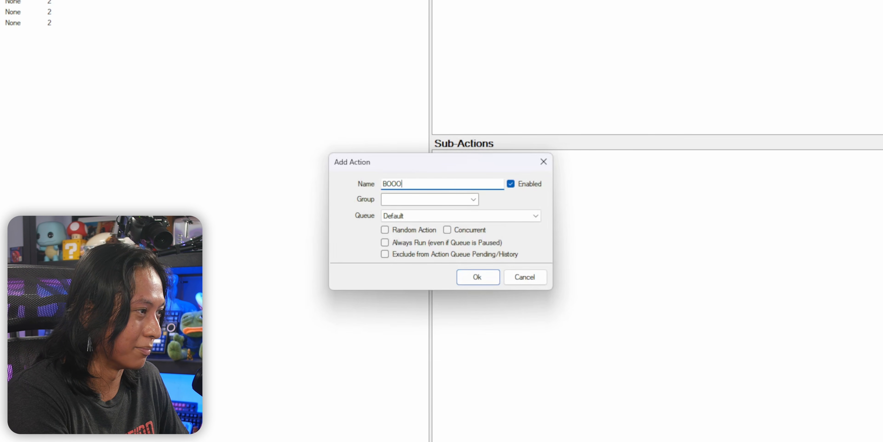
pyautogui.press('Return')
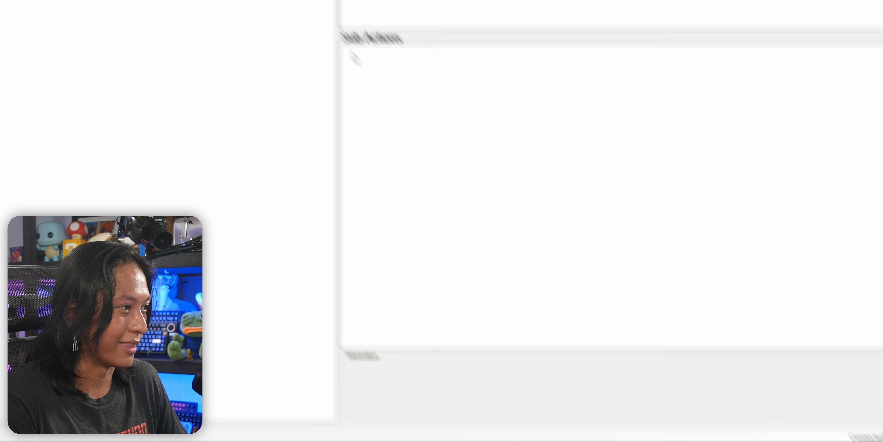
# - Set up an OBS Set Media State sub-action for BOOOOOO, using scene nuttyGAMING | Just Chatting, source BOOOOOO and state Restart
pyautogui.rightClick(457, 174)
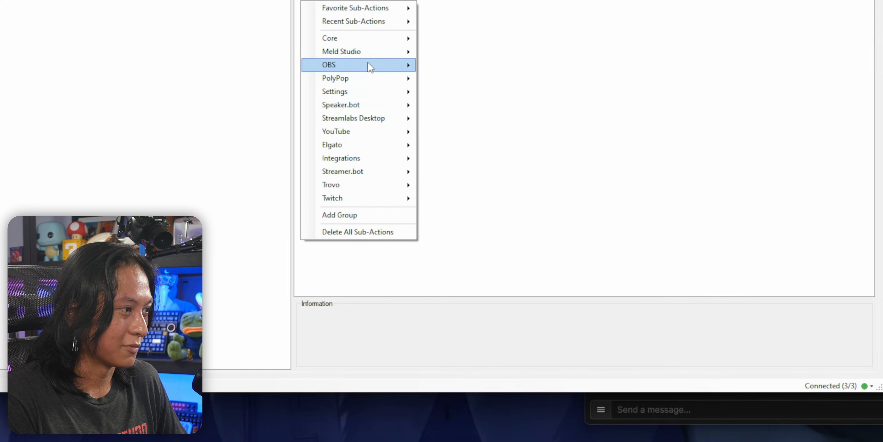
pyautogui.moveTo(369, 65)
pyautogui.moveTo(475, 225)
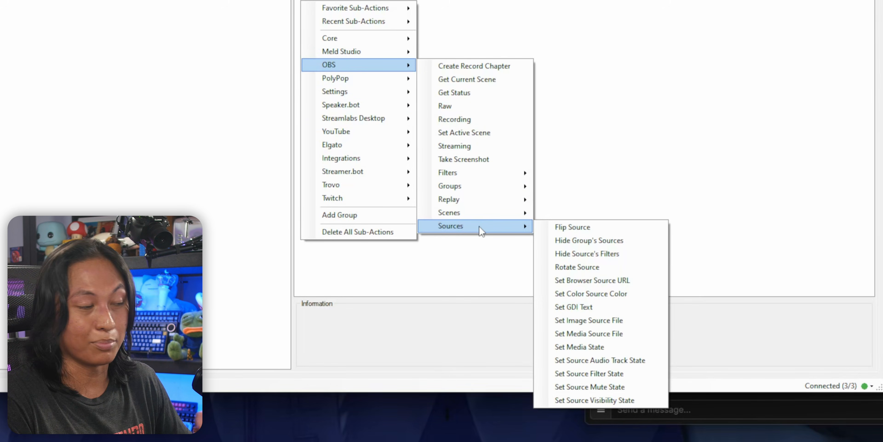
pyautogui.click(638, 348)
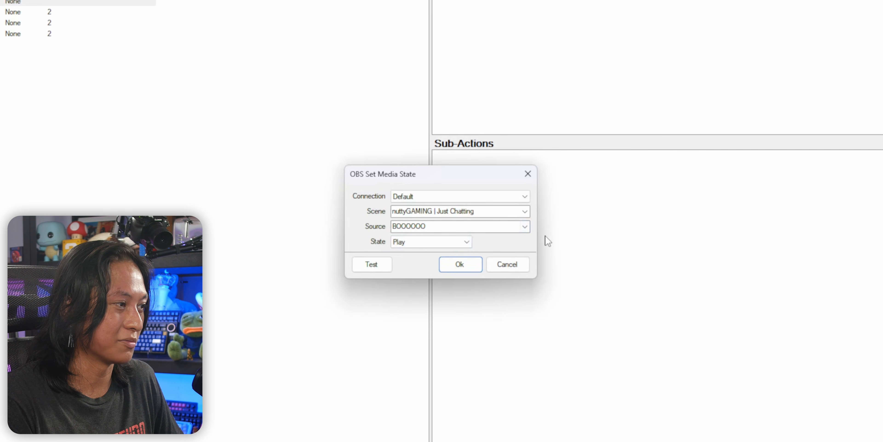
pyautogui.click(525, 226)
pyautogui.click(431, 236)
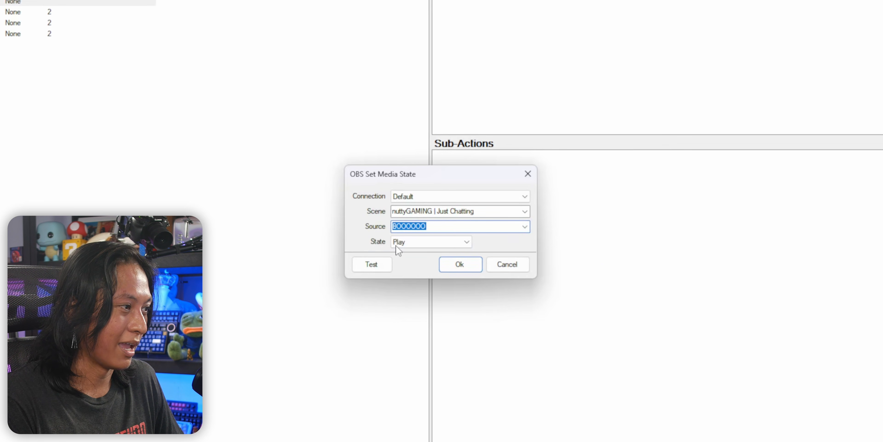
pyautogui.click(409, 244)
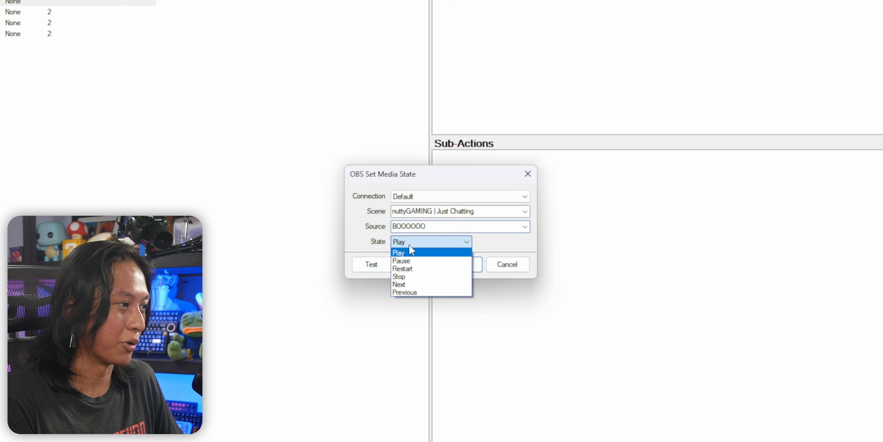
pyautogui.click(436, 270)
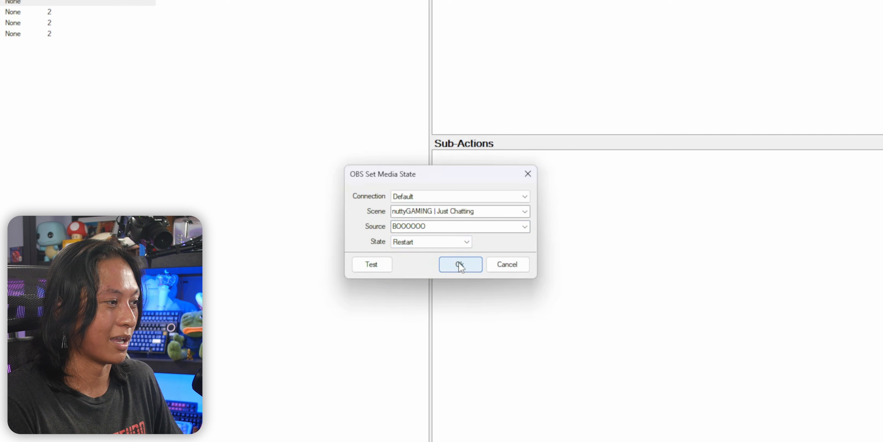
# - Test the media state change while watching playback in OBS, and save the sub-action in Streamer.bot
pyautogui.click(383, 267)
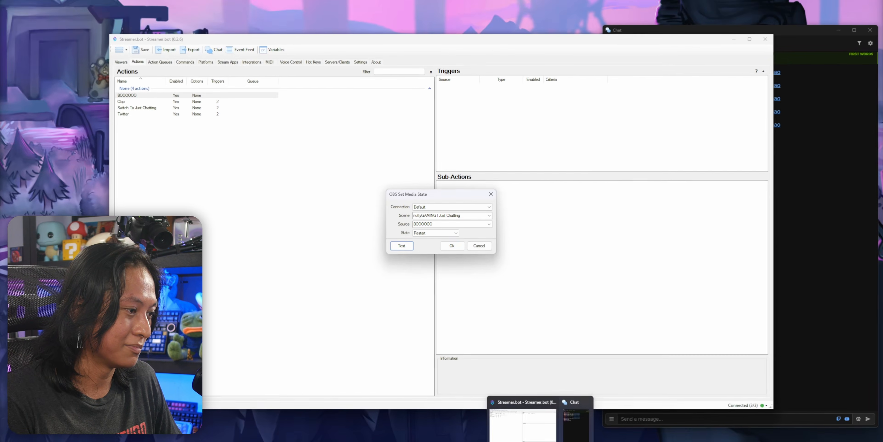
pyautogui.click(540, 441)
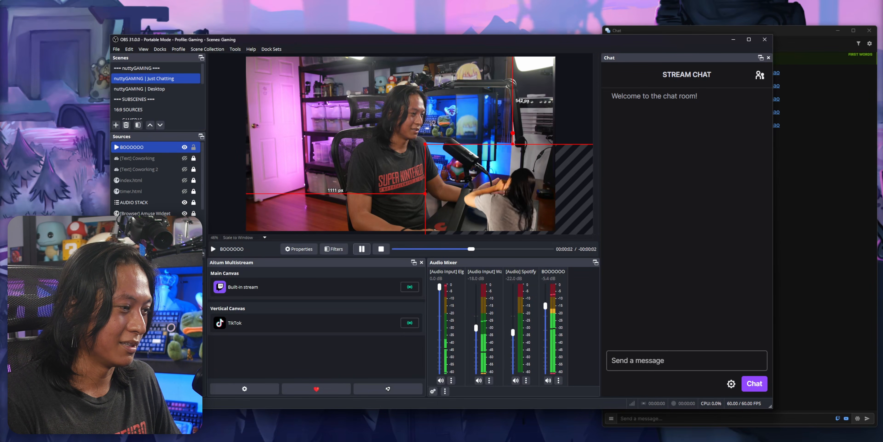
pyautogui.click(524, 440)
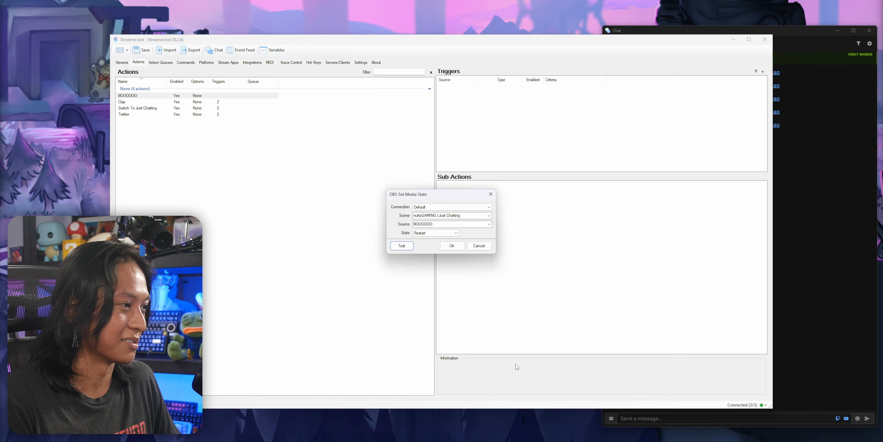
pyautogui.click(451, 245)
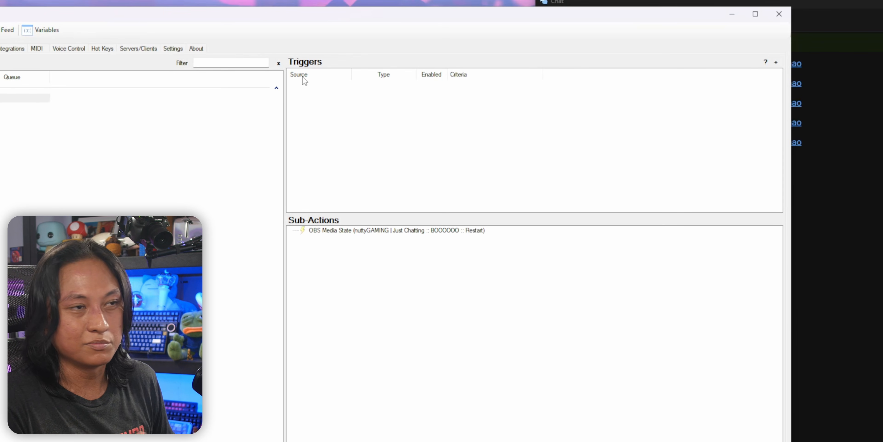
# - Set up a Twitch Reward Redemption trigger for the BOOOOOO action, creating a channel reward titled BOOOOO with a cost of 1
pyautogui.rightClick(301, 90)
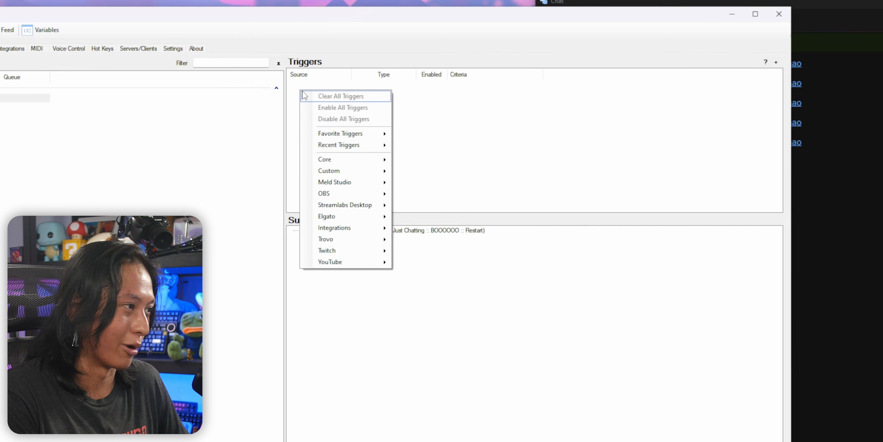
pyautogui.moveTo(330, 251)
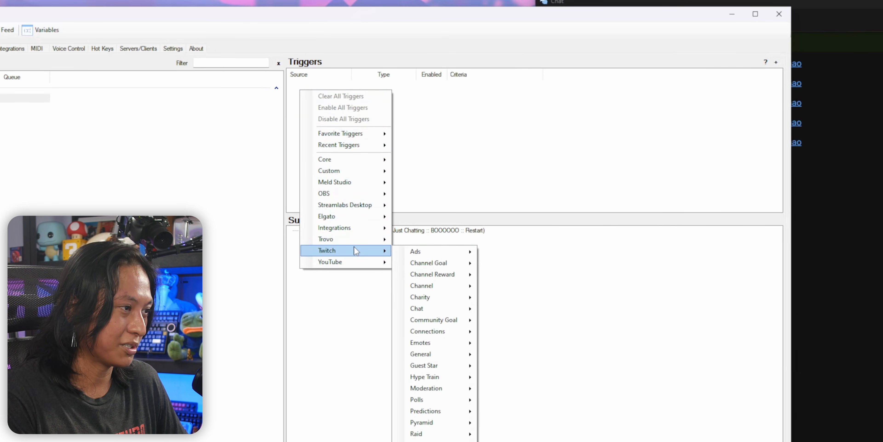
pyautogui.moveTo(460, 274)
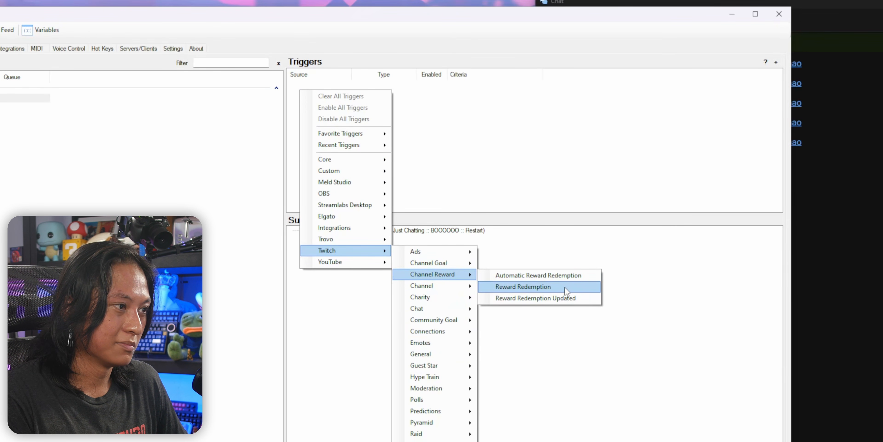
pyautogui.click(514, 286)
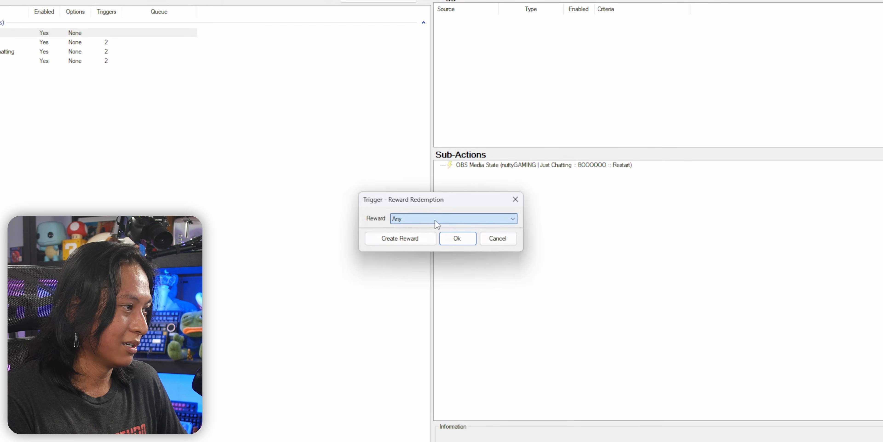
pyautogui.click(411, 235)
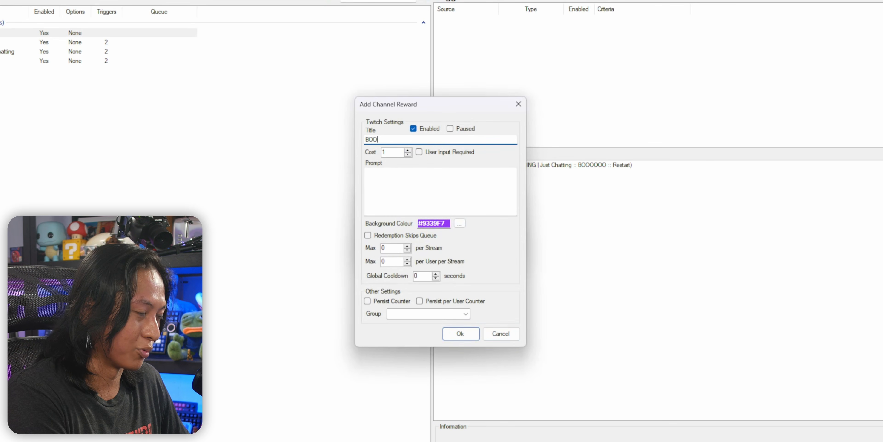
pyautogui.click(460, 333)
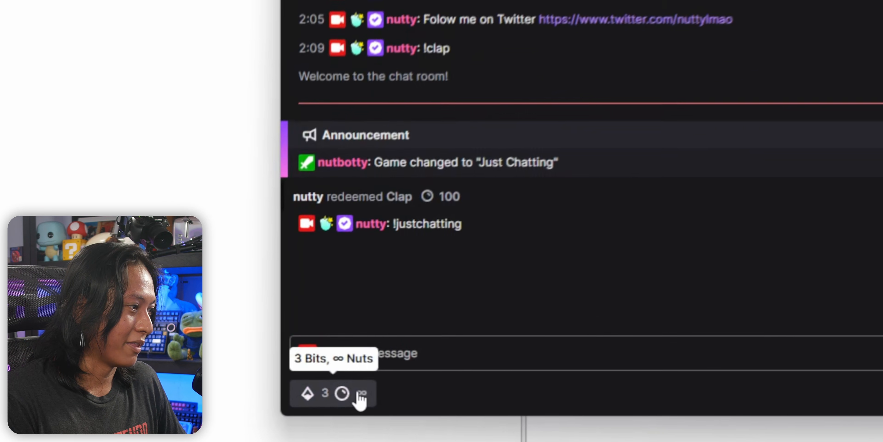
# - Check the new BOOOOO reward among the channel's rewards in the Twitch chat popout
pyautogui.click(325, 356)
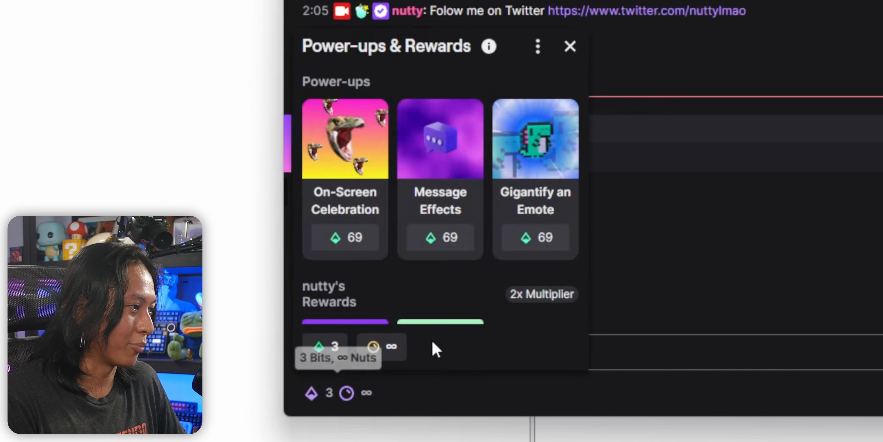
pyautogui.scroll(-3, 435, 348)
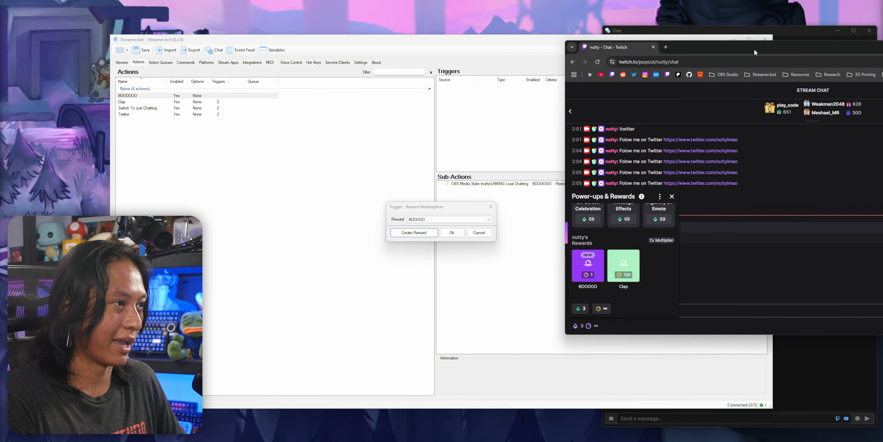
# - Bring up OBS beside the Twitch chat popout and redeem the BOOOOO reward twice to test the media playback
pyautogui.moveTo(754, 50); pyautogui.dragTo(754, 43)
pyautogui.click(525, 439)
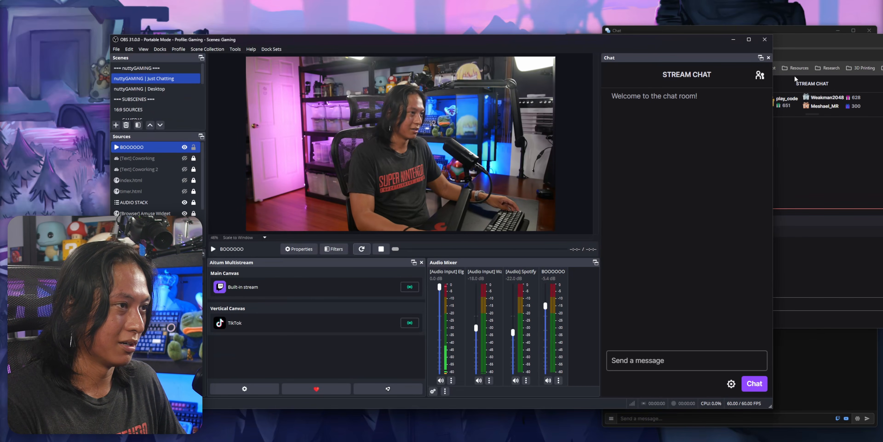
pyautogui.click(794, 79)
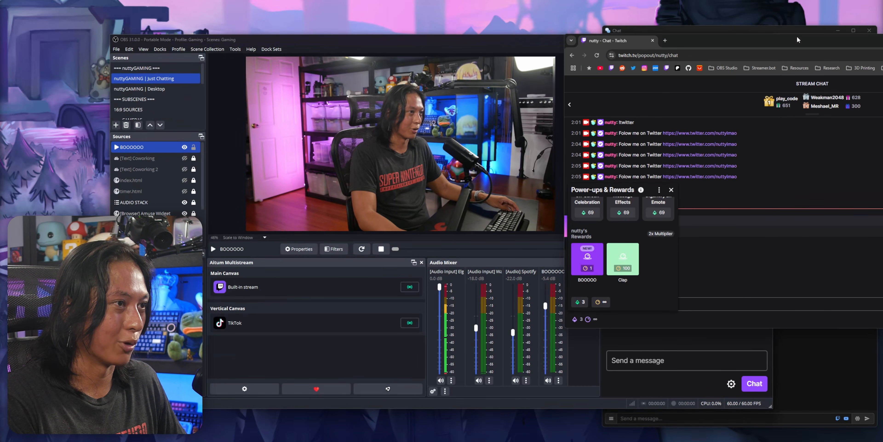
pyautogui.click(593, 262)
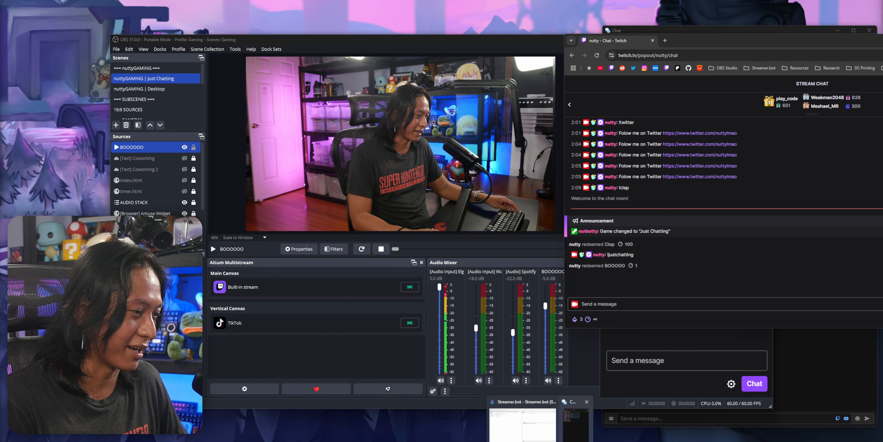
pyautogui.click(548, 435)
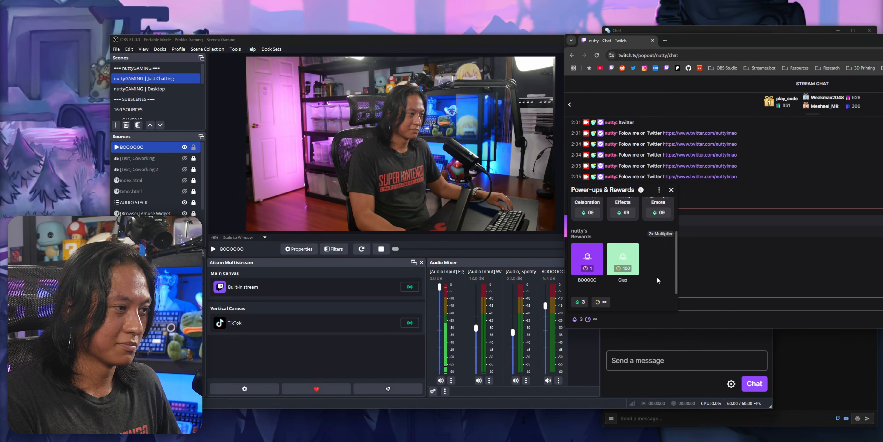
pyautogui.click(600, 266)
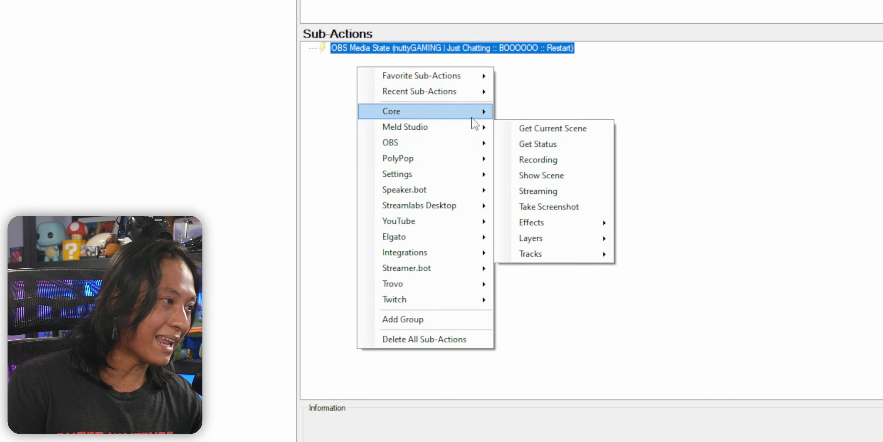
# - In Streamer.bot, examine the sub-action categories such as Core and Elgato, and the YouTube and Twitch trigger categories for the BOOOOOO action
pyautogui.moveTo(451, 113)
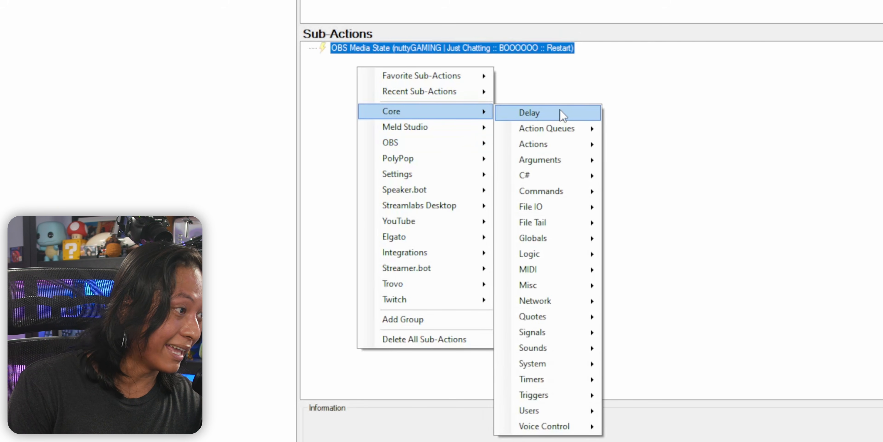
pyautogui.moveTo(449, 239)
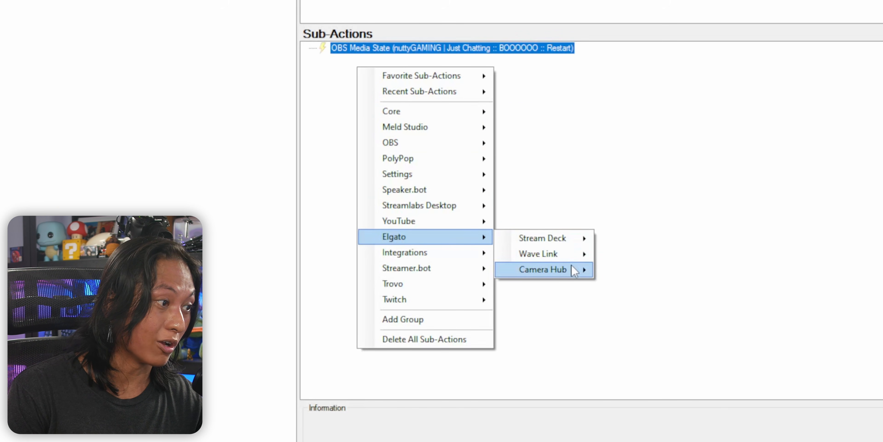
pyautogui.moveTo(437, 253)
pyautogui.moveTo(548, 262)
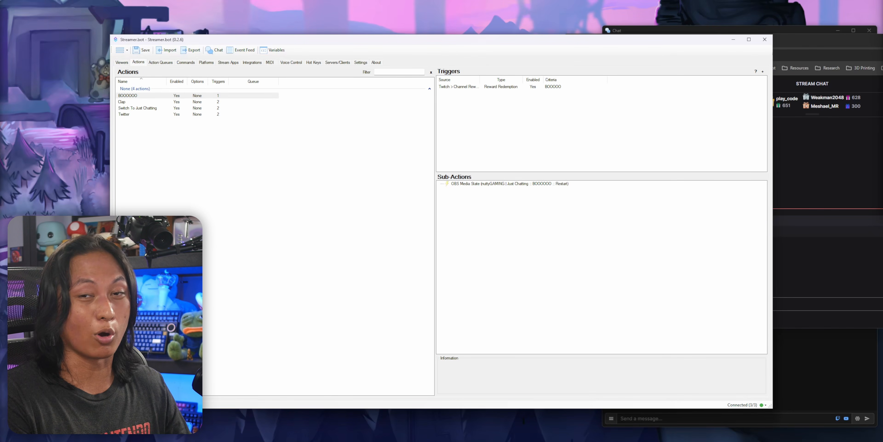
pyautogui.rightClick(454, 91)
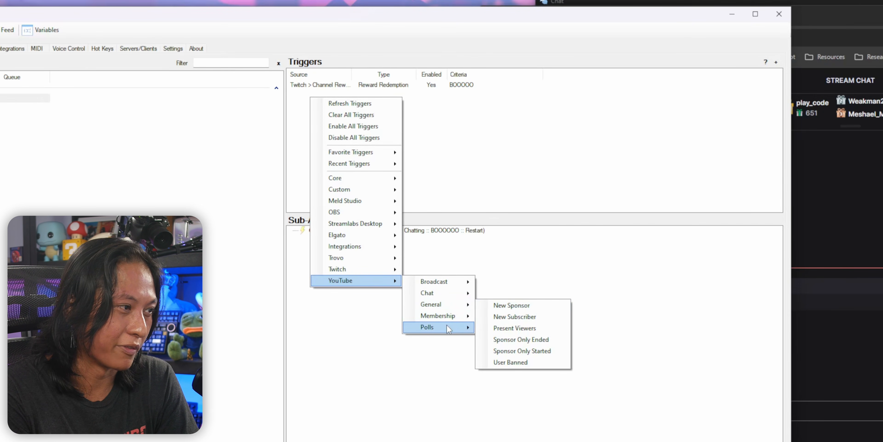
pyautogui.moveTo(447, 330)
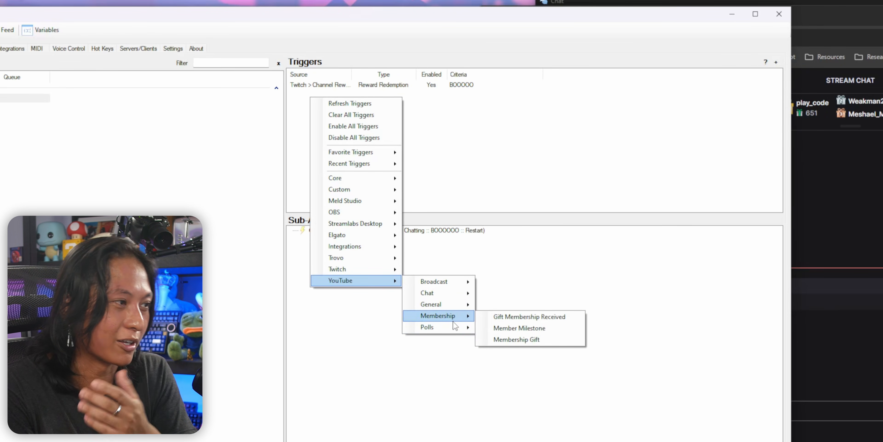
pyautogui.moveTo(350, 273)
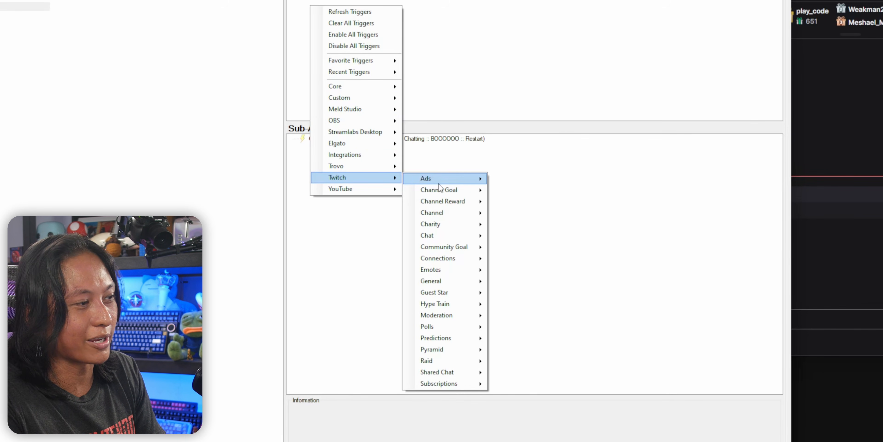
pyautogui.moveTo(482, 273)
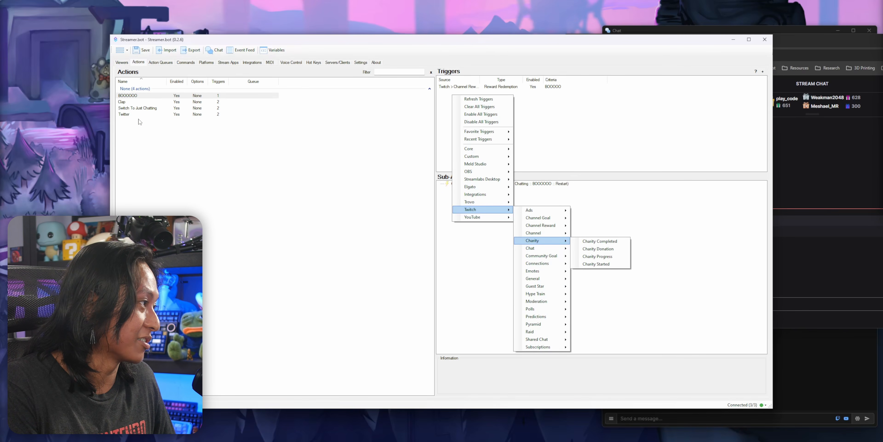
# - Add a Twitch Ad Run trigger to the Clap action
pyautogui.click(125, 103)
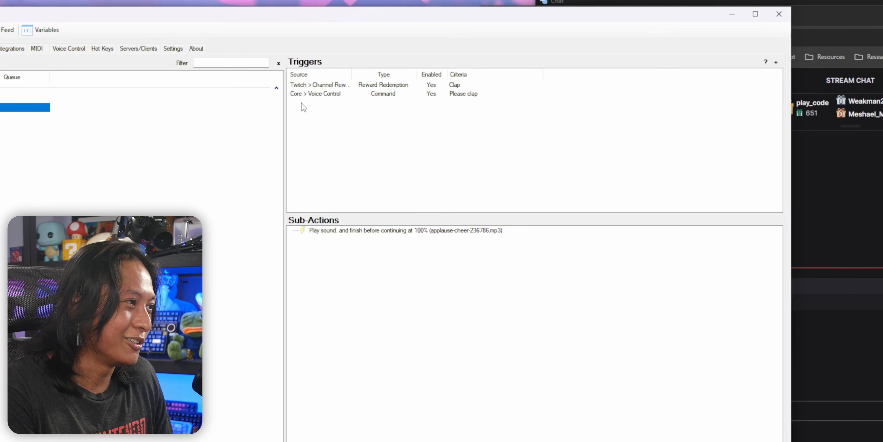
pyautogui.rightClick(302, 104)
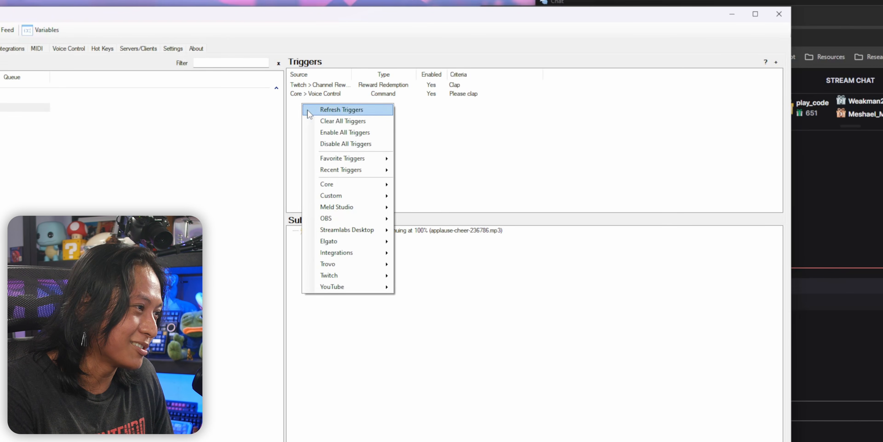
pyautogui.moveTo(343, 278)
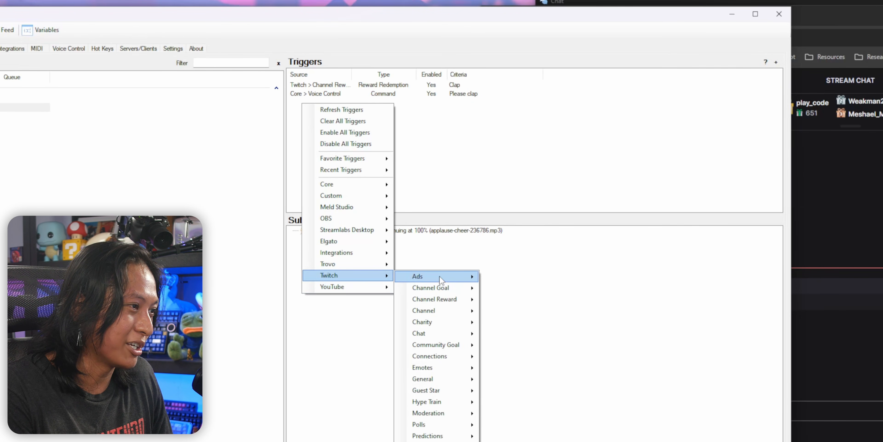
pyautogui.moveTo(439, 276)
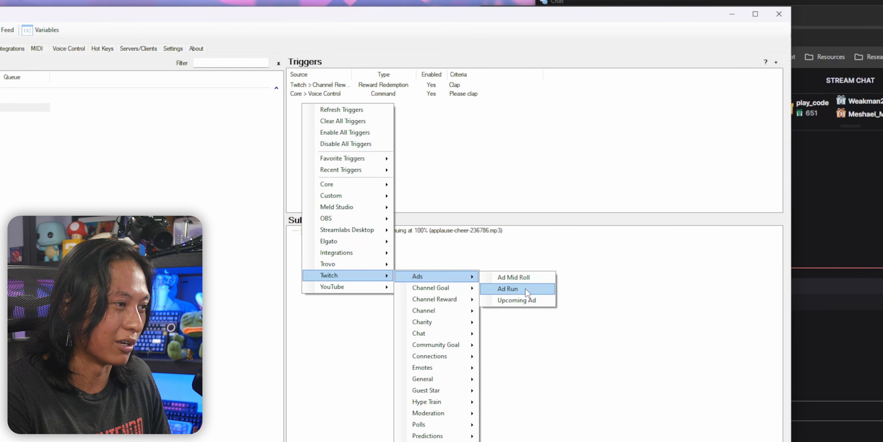
pyautogui.click(509, 290)
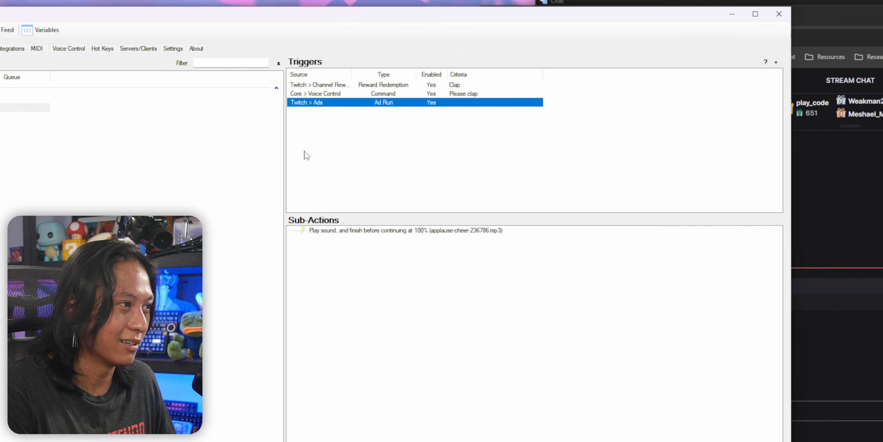
pyautogui.rightClick(323, 120)
pyautogui.moveTo(472, 316)
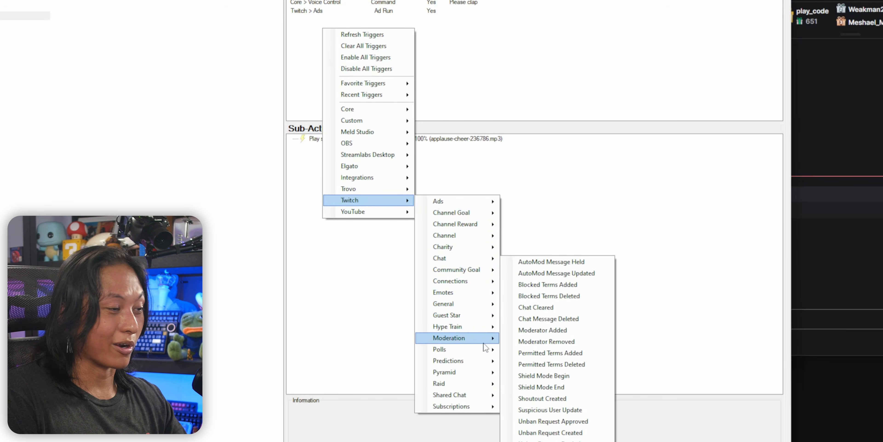
pyautogui.moveTo(459, 353)
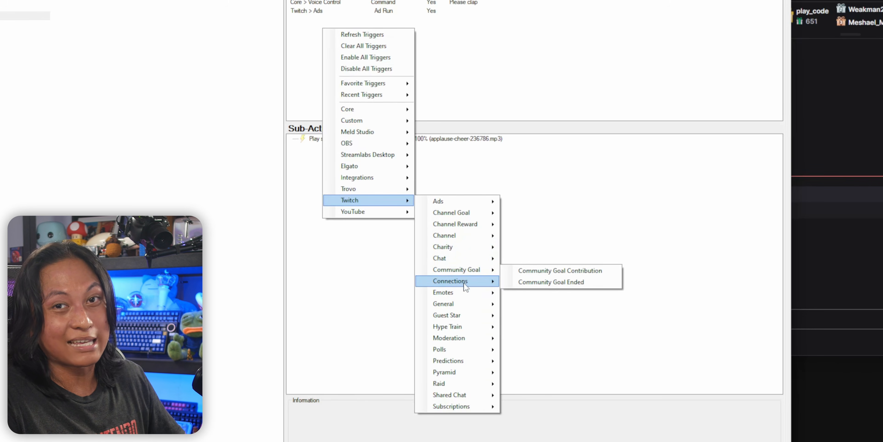
pyautogui.moveTo(464, 284)
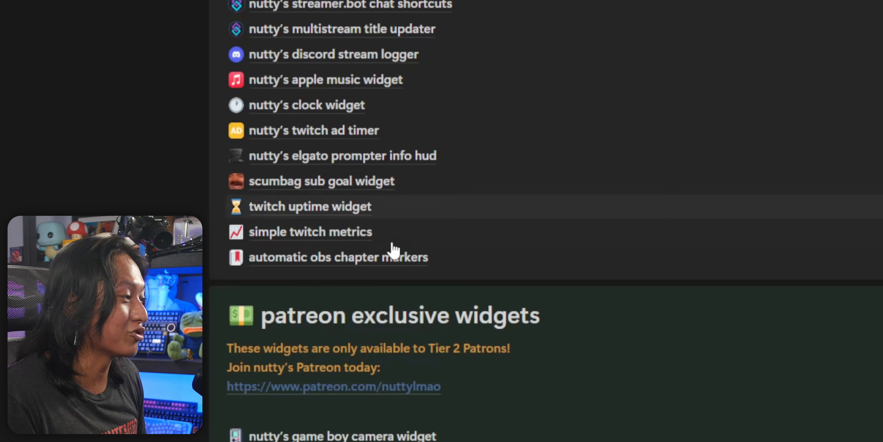
pyautogui.scroll(-5, 394, 246)
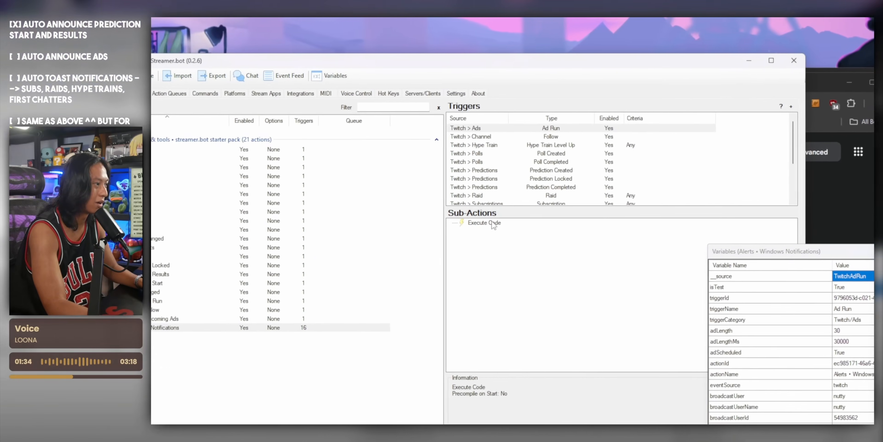
pyautogui.rightClick(473, 169)
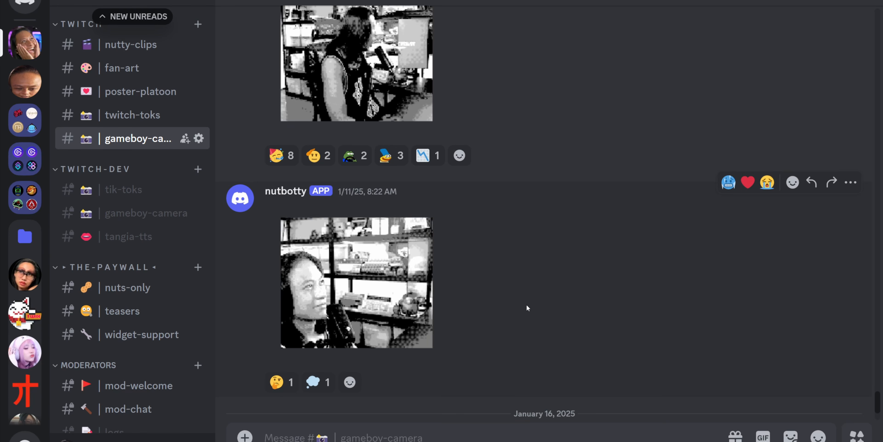
# - Switch to Discord and look back through the earlier camera images posted in the gameboy-camera channel
pyautogui.scroll(10, 526, 307)
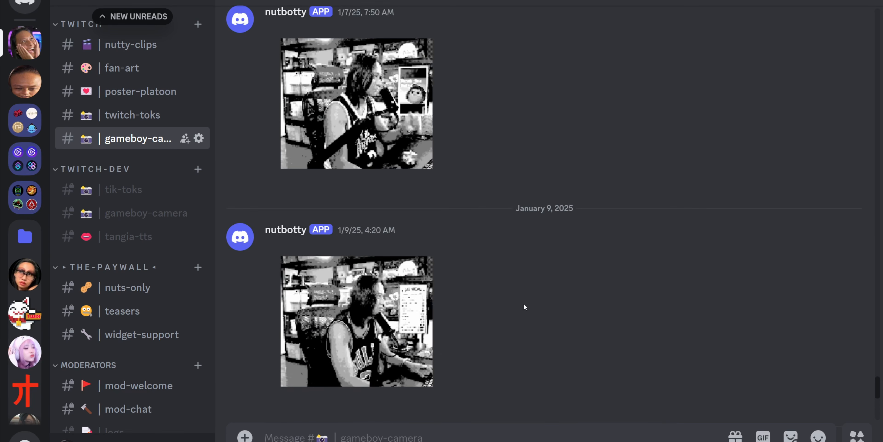
pyautogui.scroll(8, 523, 306)
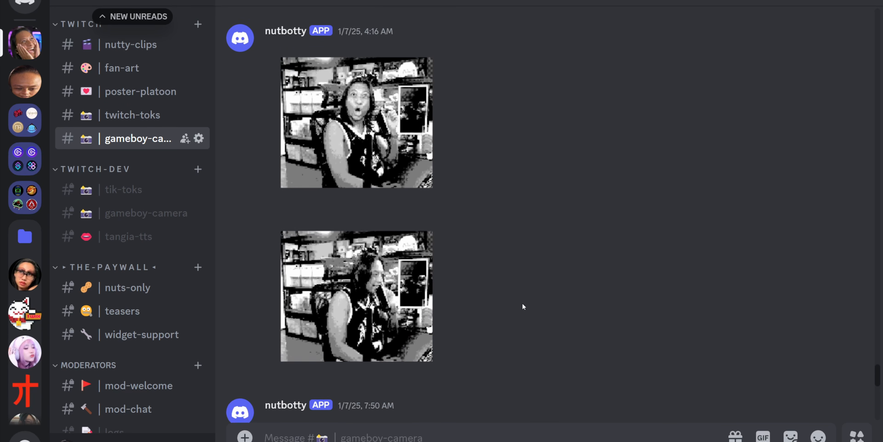
pyautogui.scroll(6, 519, 303)
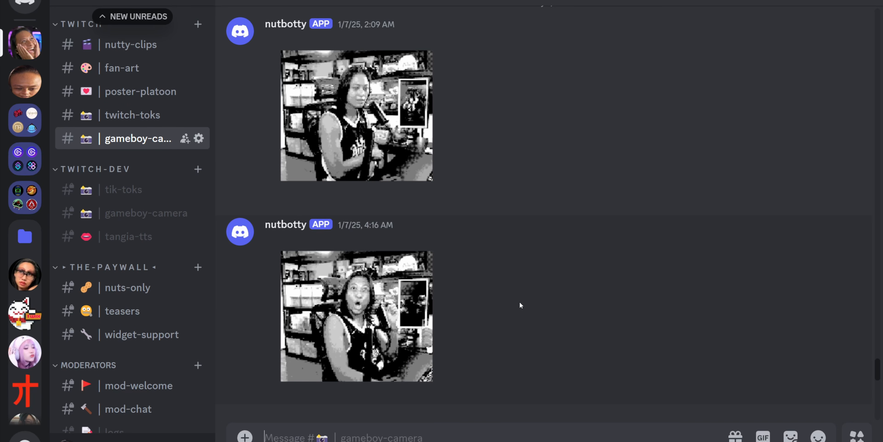
pyautogui.scroll(8, 519, 302)
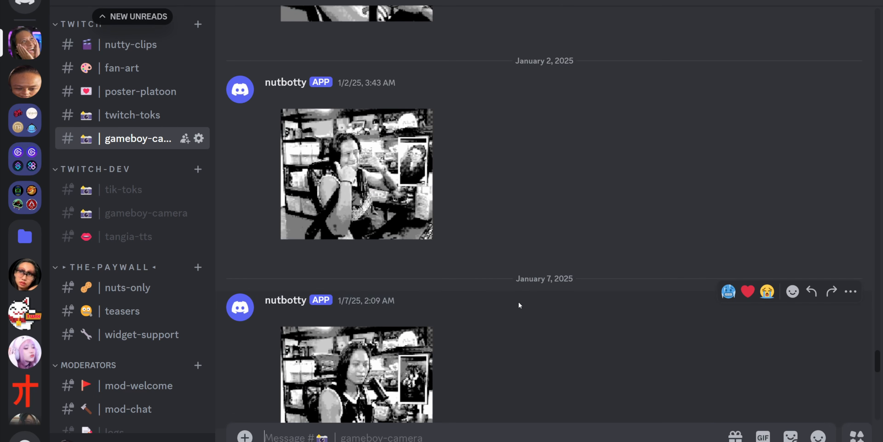
pyautogui.scroll(2, 529, 305)
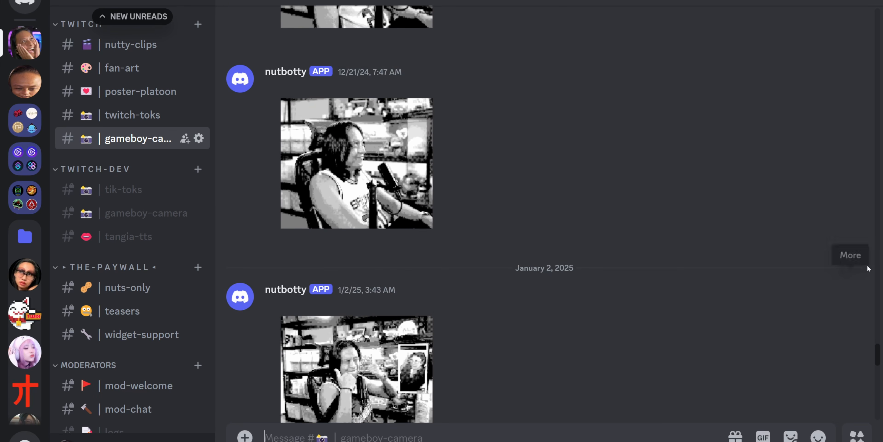